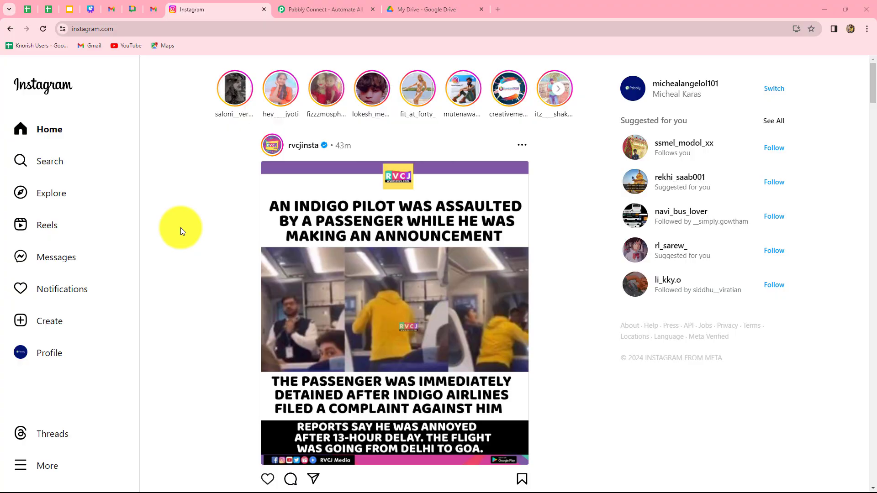
Check the New Posts folder in Google Drive, then bring up the Pabbly Connect website.
click(401, 10)
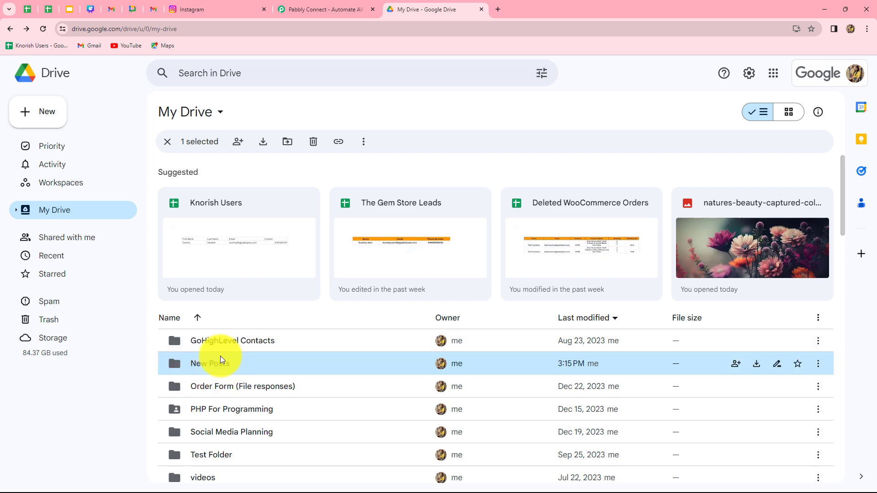
click(209, 13)
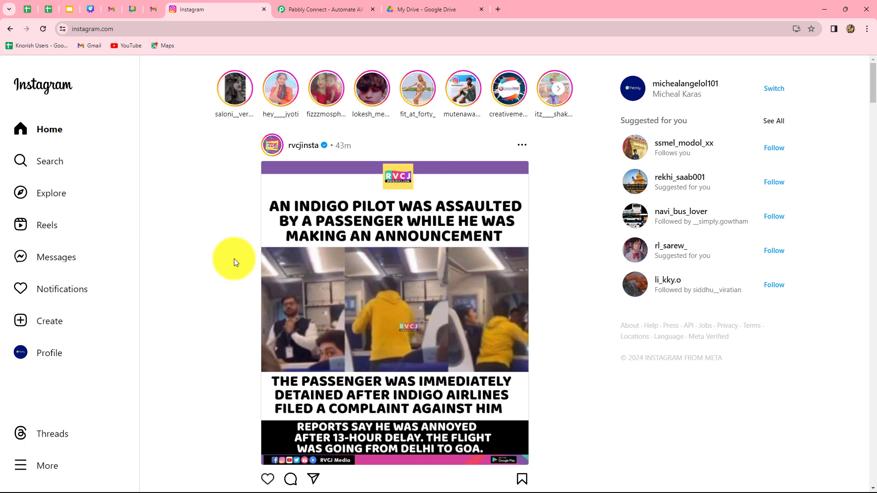
click(424, 8)
click(213, 13)
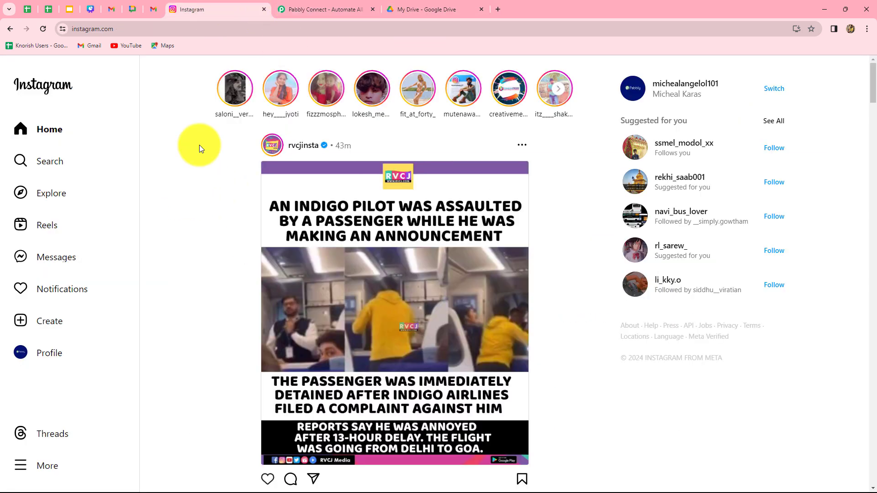
click(301, 11)
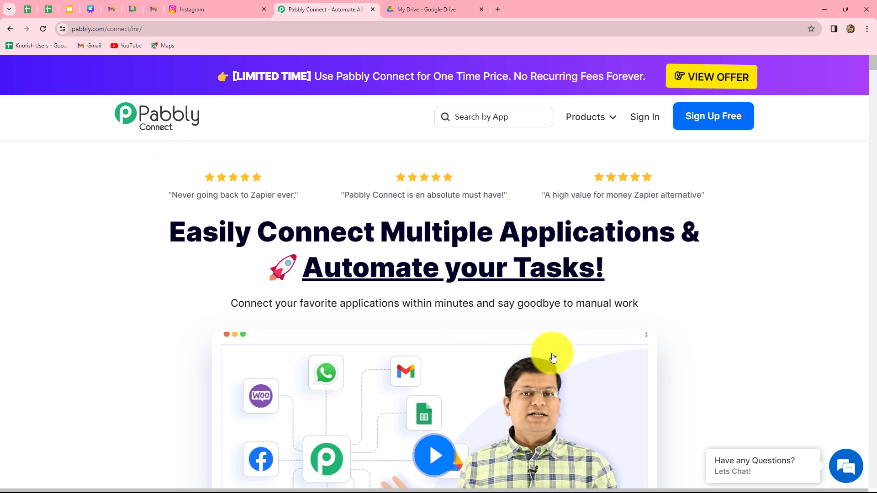
Sign in to Pabbly and launch Pabbly Connect from the All Apps page.
click(643, 121)
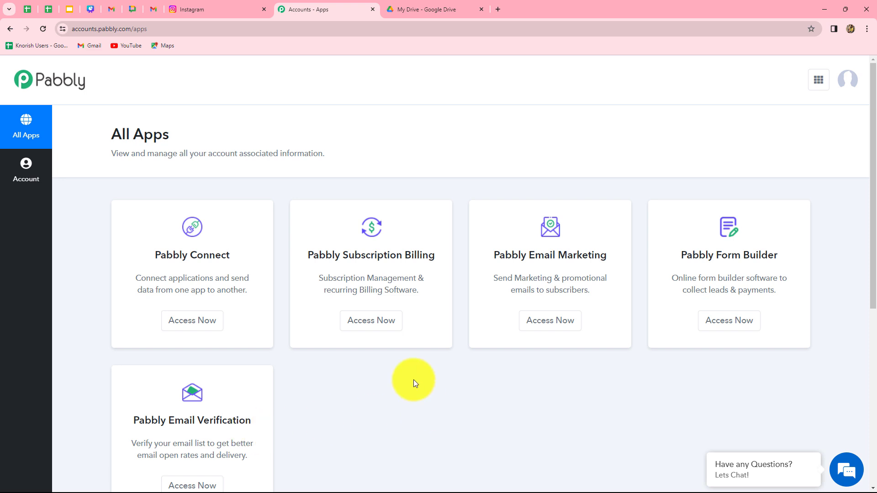
click(186, 323)
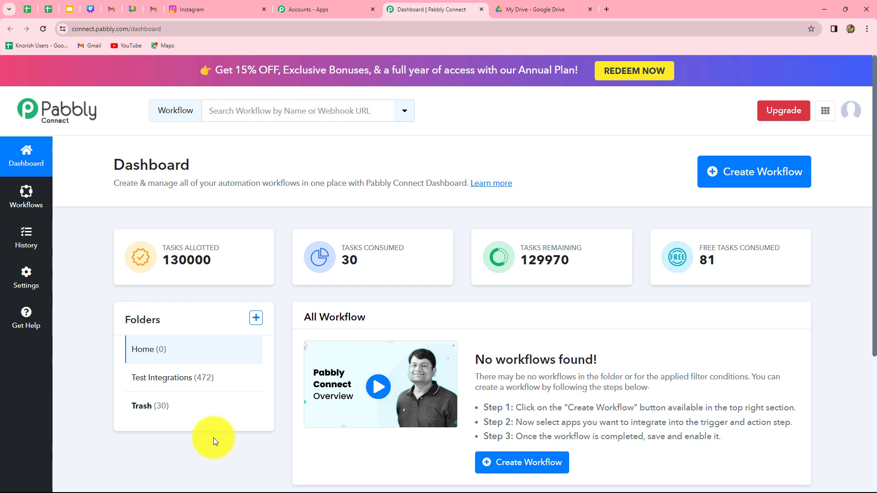
Create the workflow 'Post Instagram Media from Google Drive' in the Test Integrations folder.
click(772, 186)
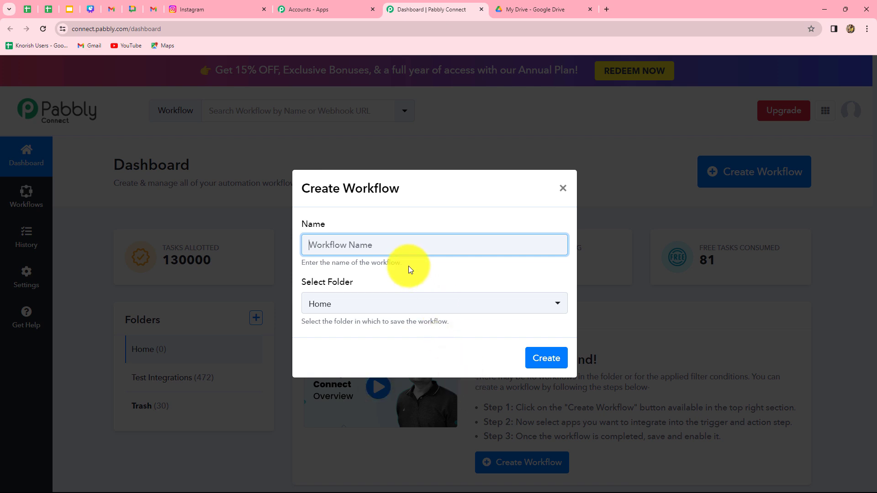
text(Shar)
key(ctrl+a)
text(Post Instagram Media from Google Drive)
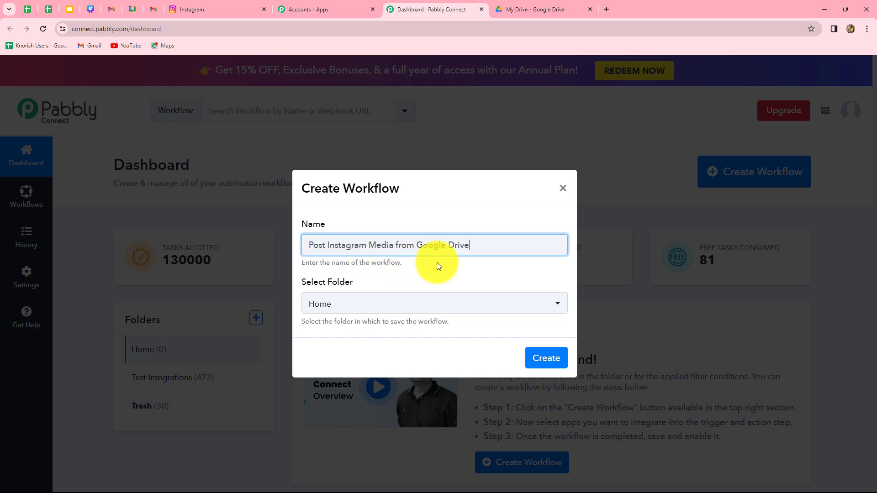
click(418, 309)
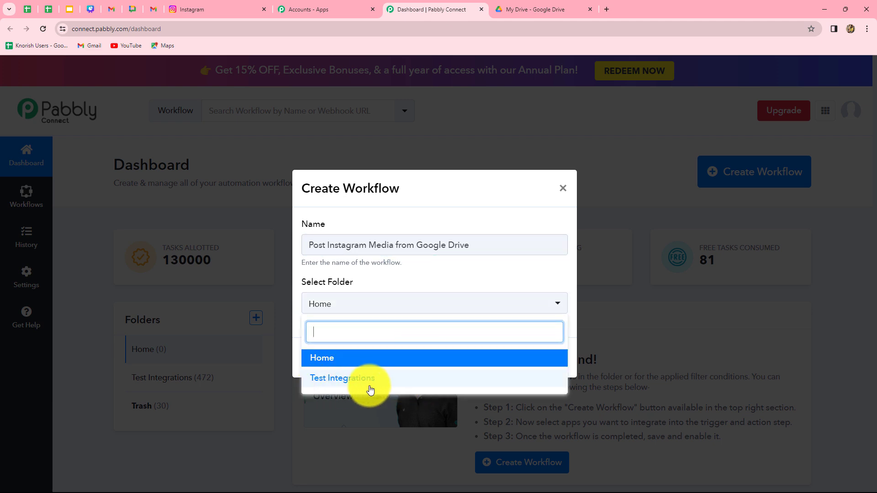
click(345, 379)
click(538, 360)
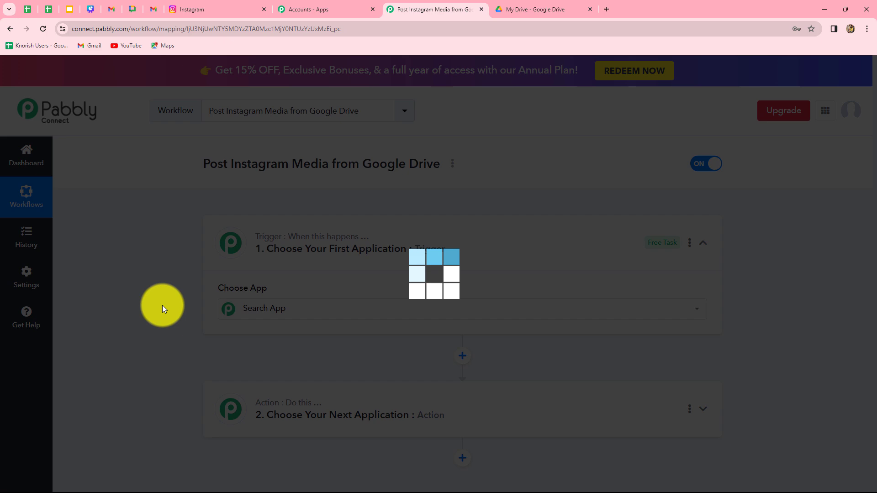
scroll(128, 312, down, 1)
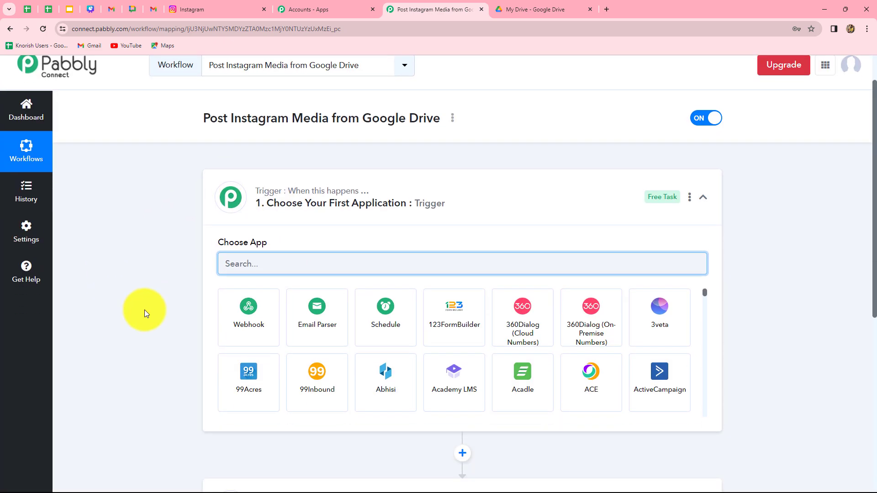
scroll(196, 377, down, 3)
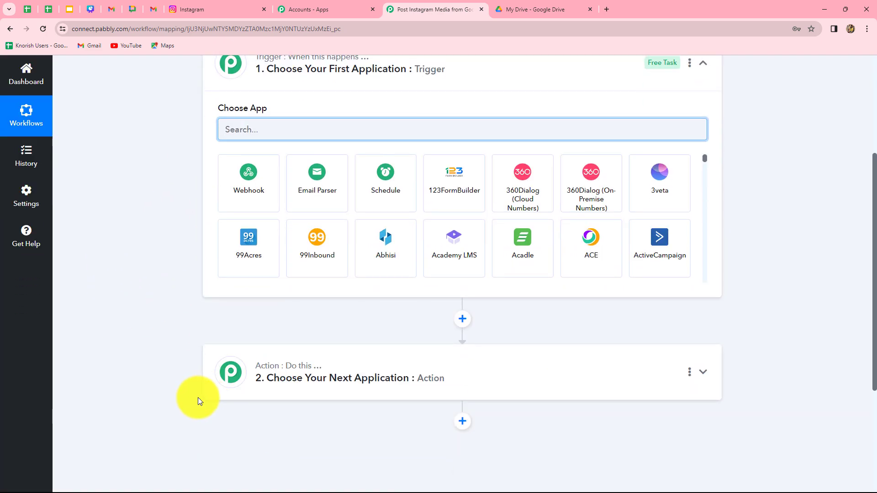
scroll(198, 398, up, 2)
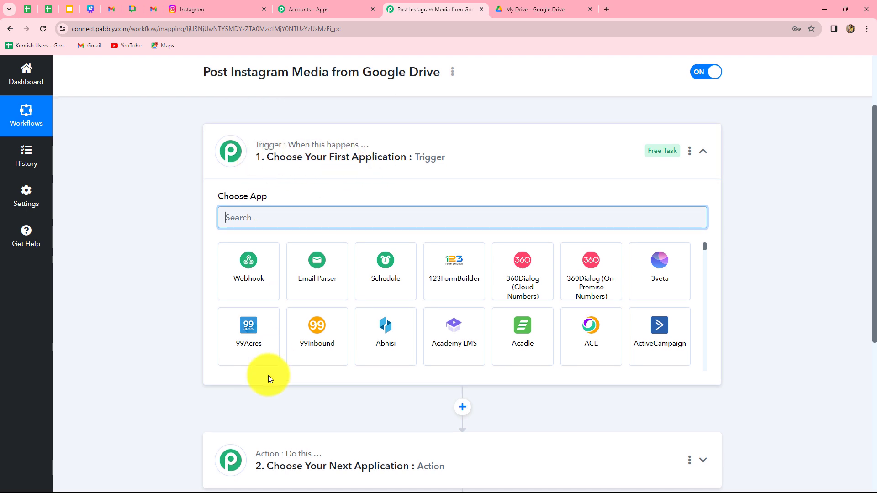
scroll(274, 374, down, 2)
scroll(418, 379, up, 2)
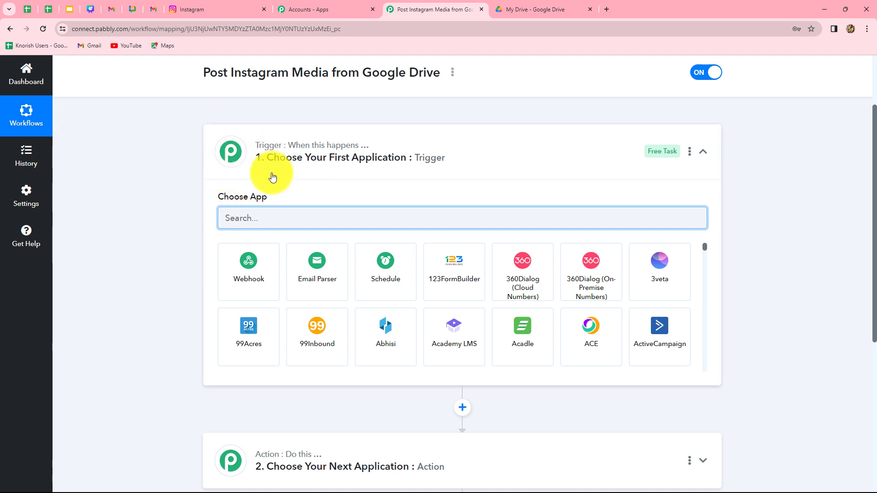
scroll(214, 328, down, 5)
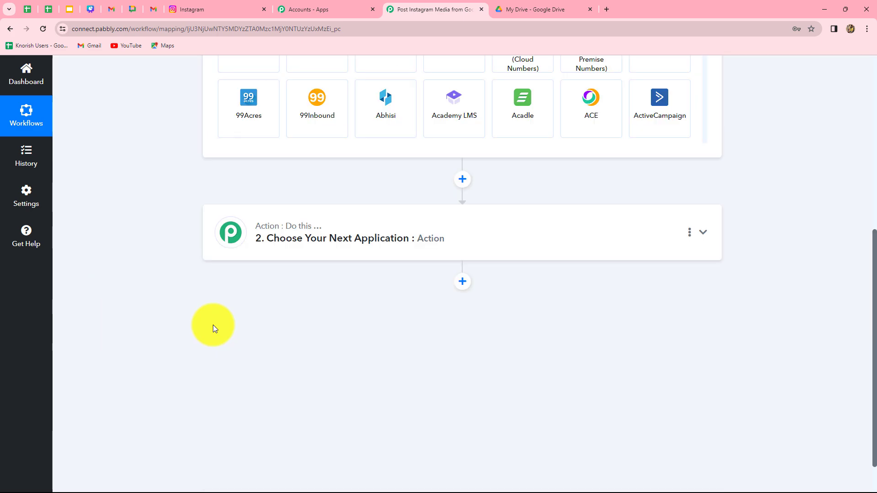
scroll(214, 328, up, 6)
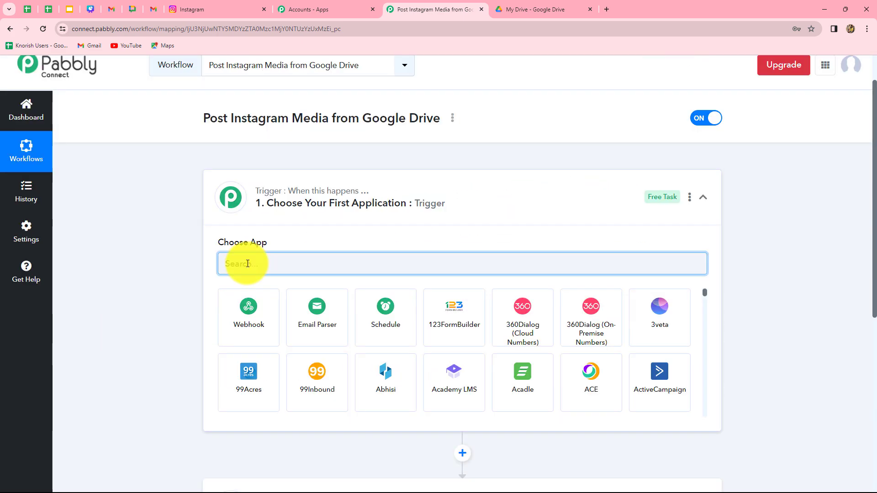
scroll(247, 263, down, 4)
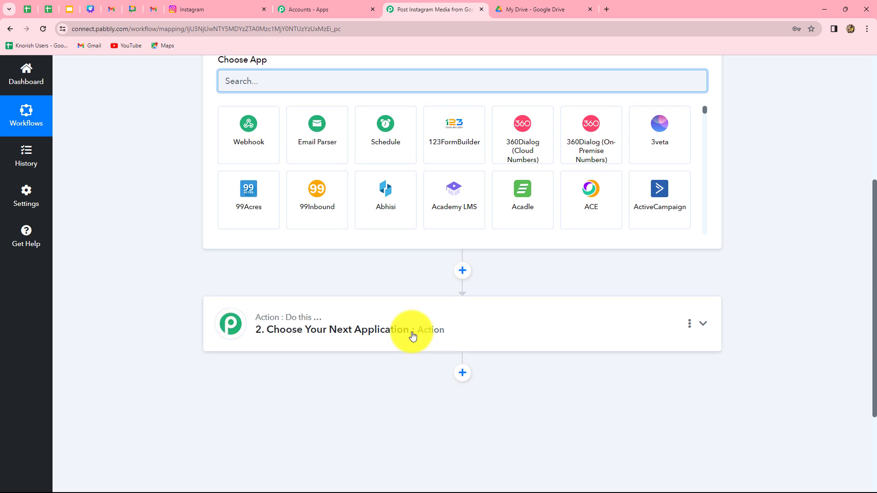
scroll(251, 362, up, 3)
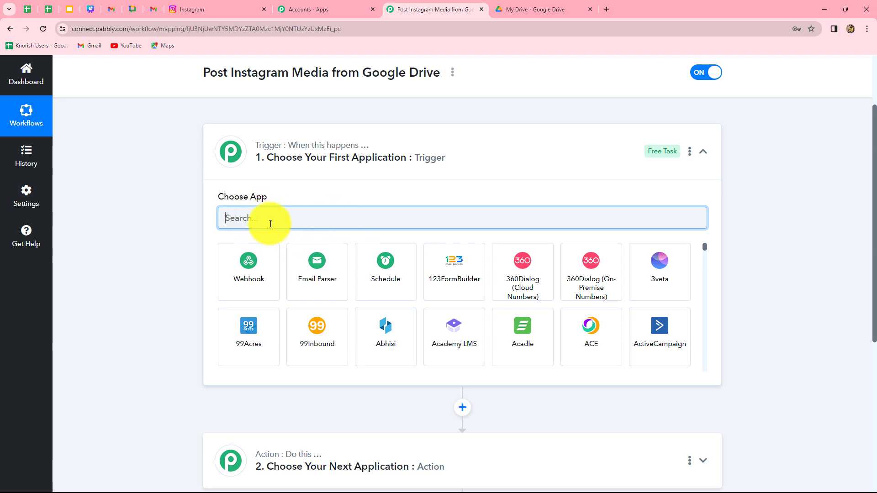
scroll(226, 363, down, 3)
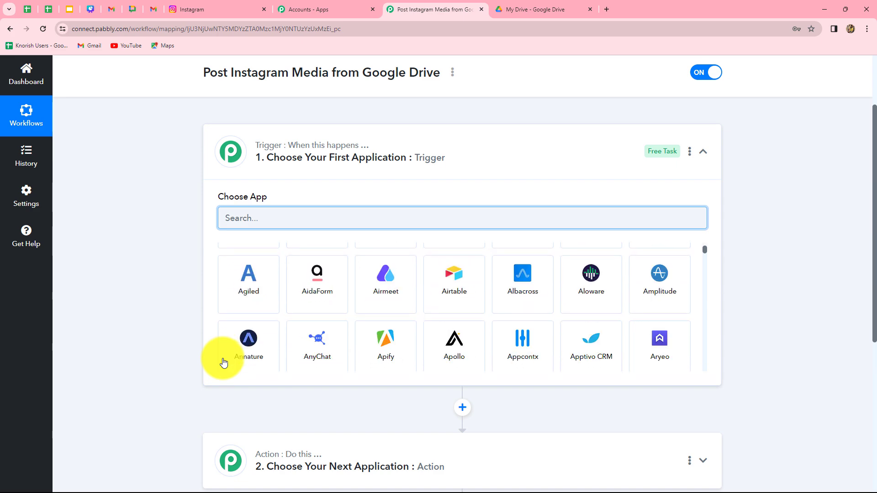
scroll(164, 399, down, 3)
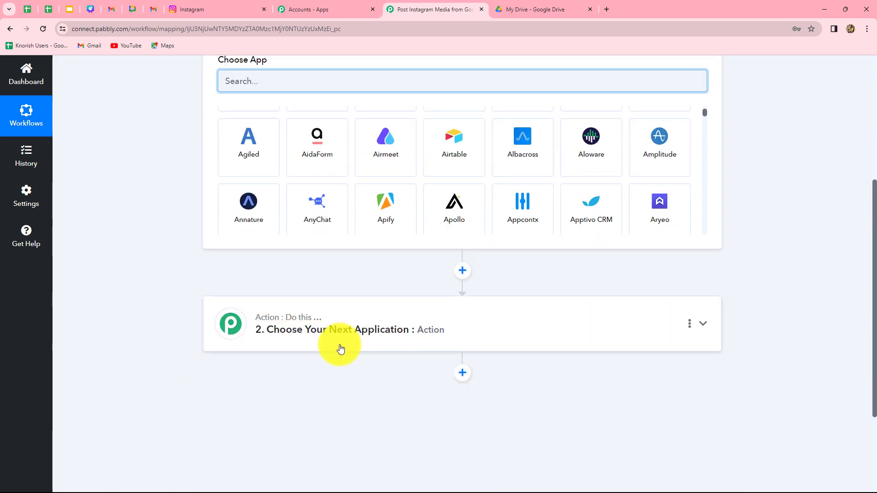
scroll(134, 306, up, 2)
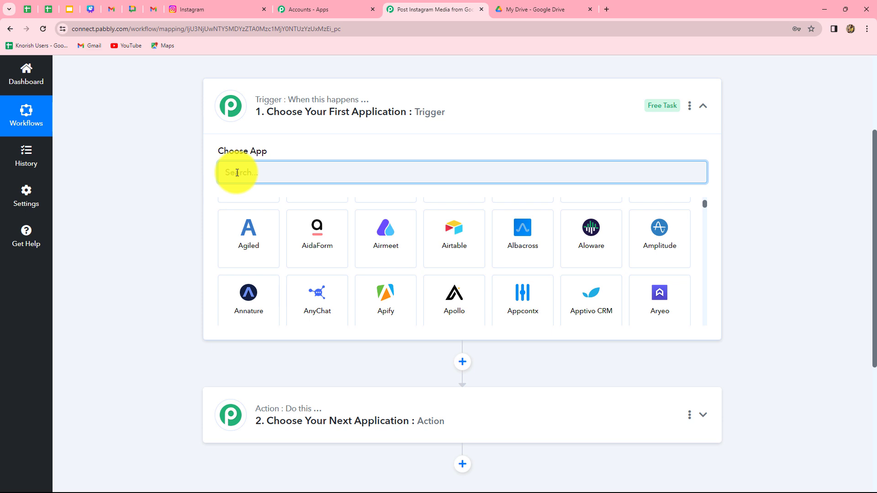
text(Googl)
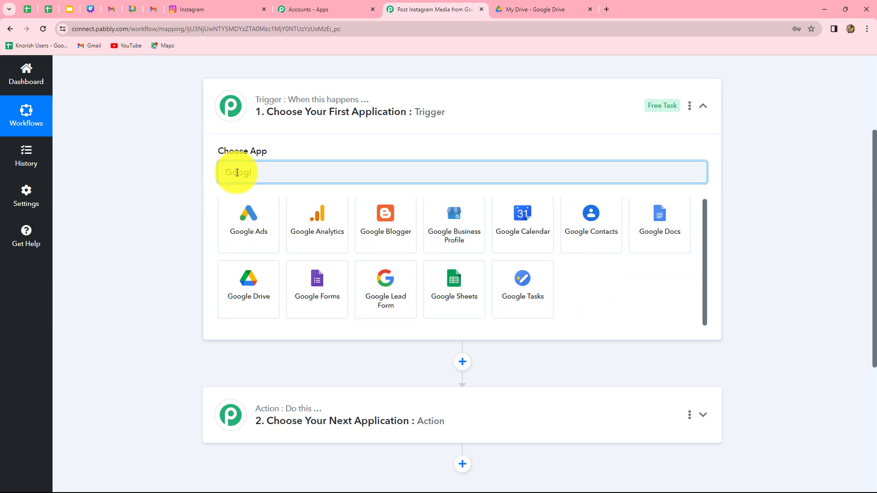
Set the trigger to Google Drive's New File in Specific Folder event and begin connecting an account.
click(262, 298)
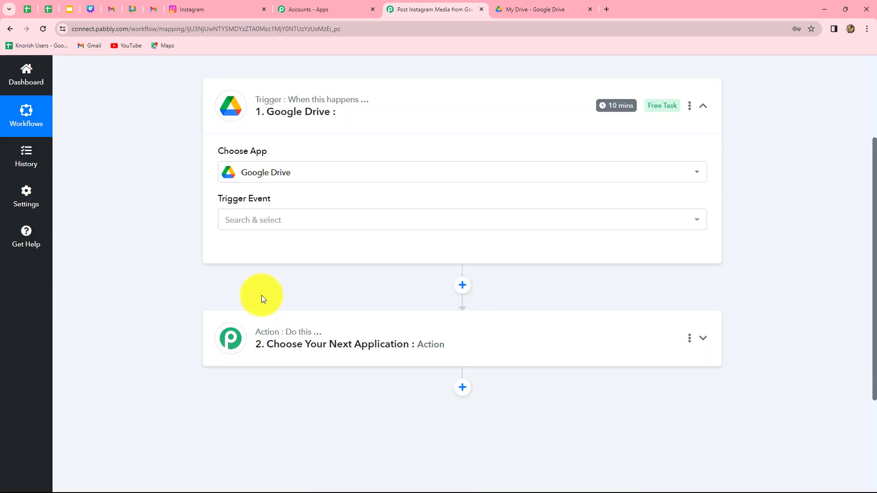
click(234, 225)
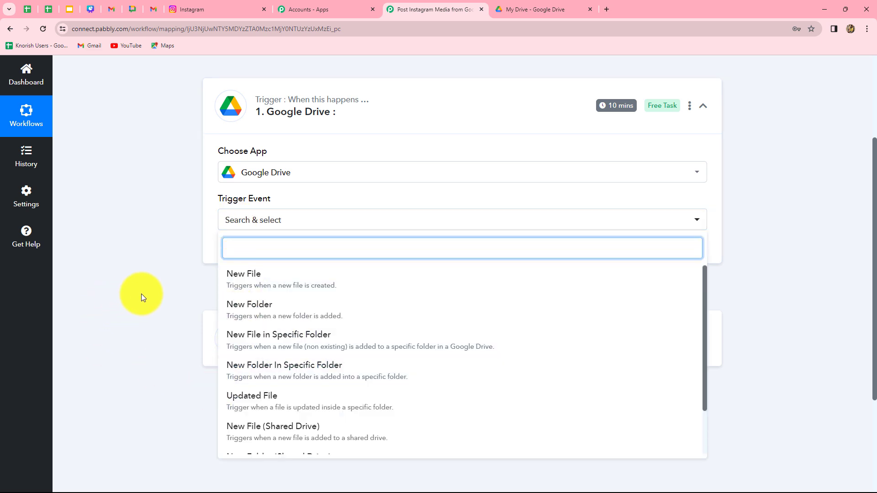
click(274, 343)
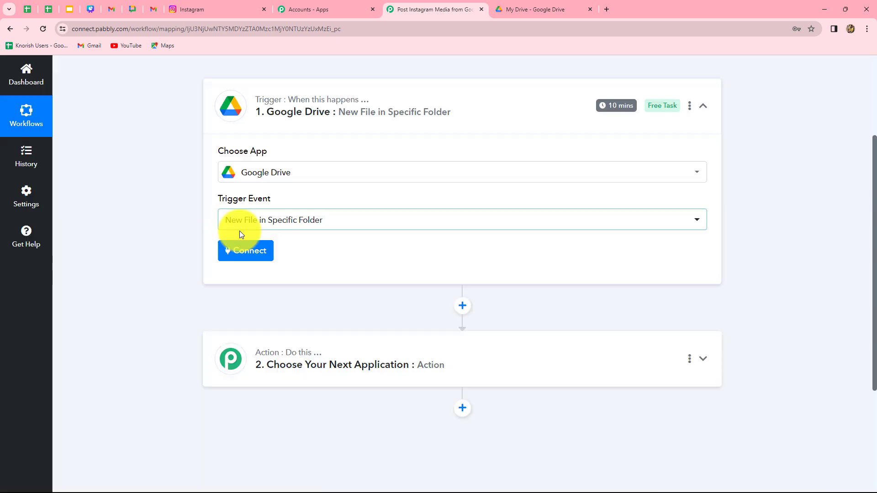
click(239, 254)
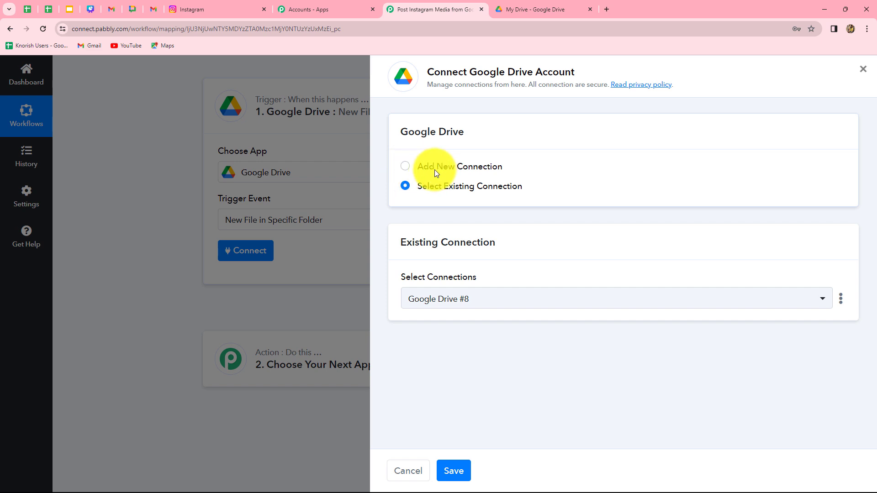
Save the existing Google Drive #8 connection, with the trigger watching the New Posts folder.
click(410, 167)
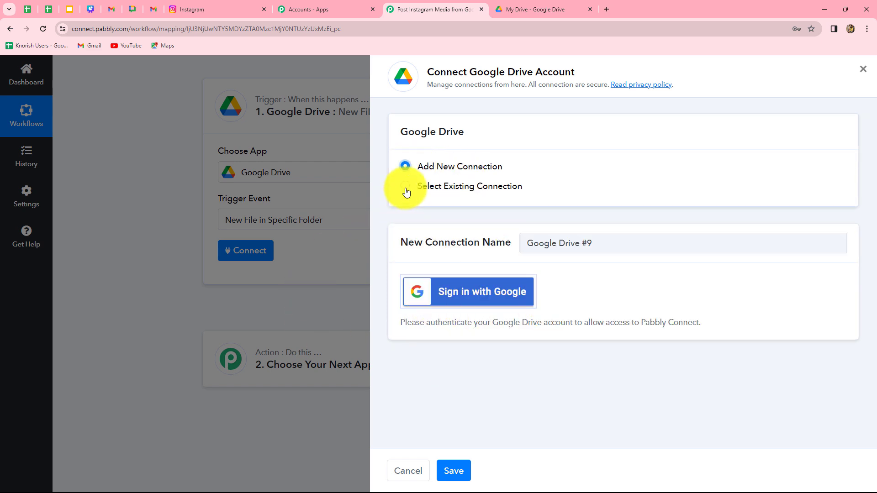
click(405, 186)
click(453, 471)
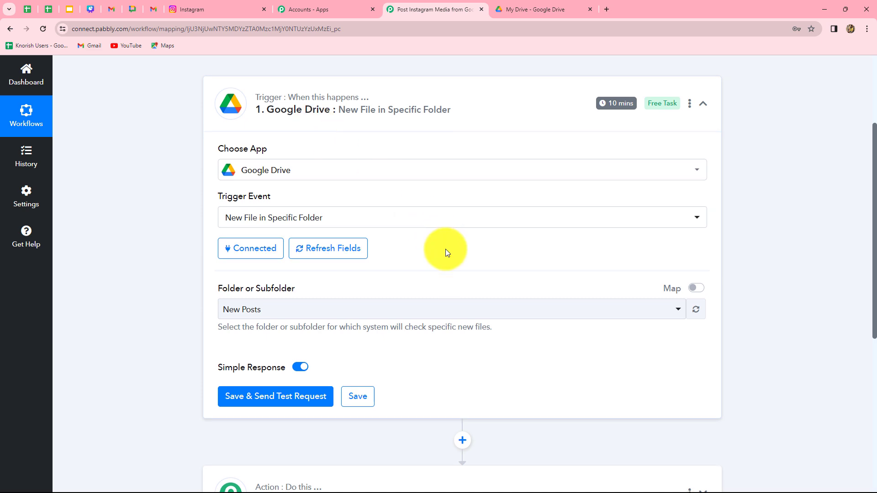
scroll(445, 248, down, 2)
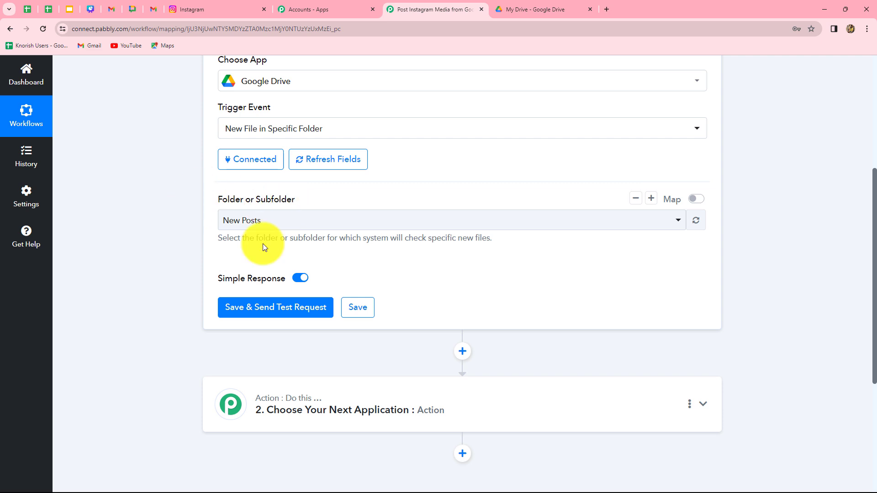
click(519, 6)
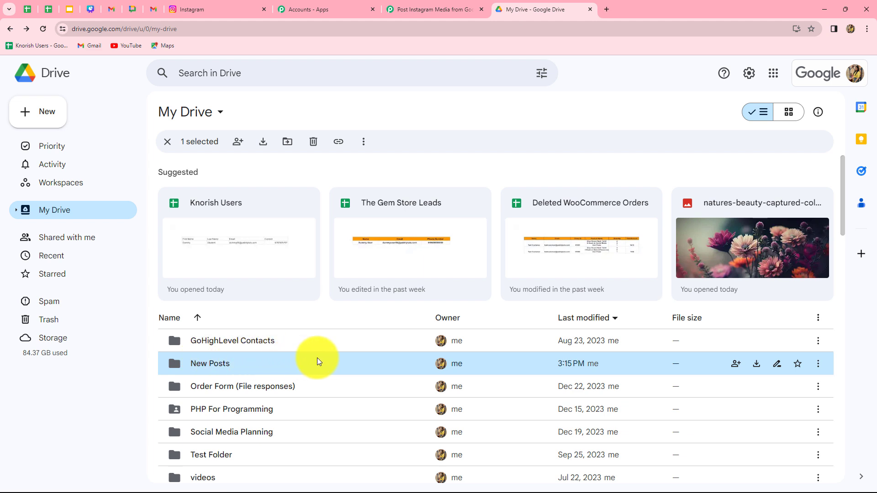
Open the New Posts folder to confirm its two image files, then return to the workflow.
double_click(232, 363)
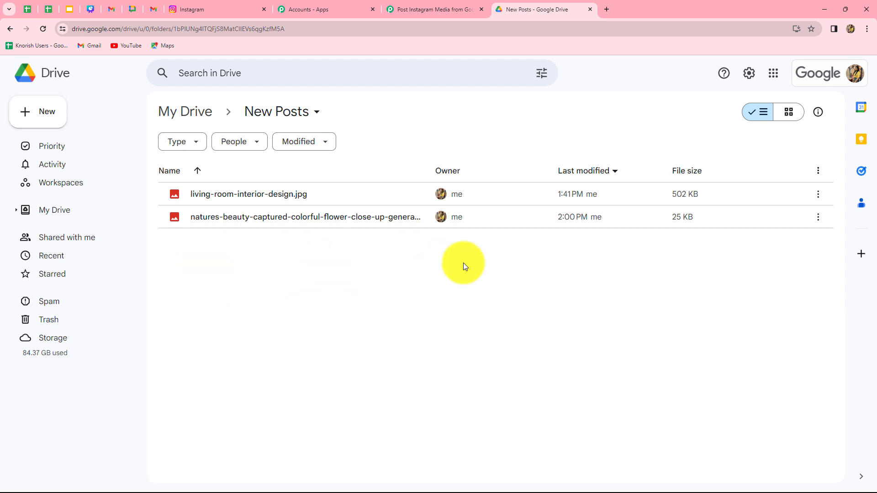
click(419, 7)
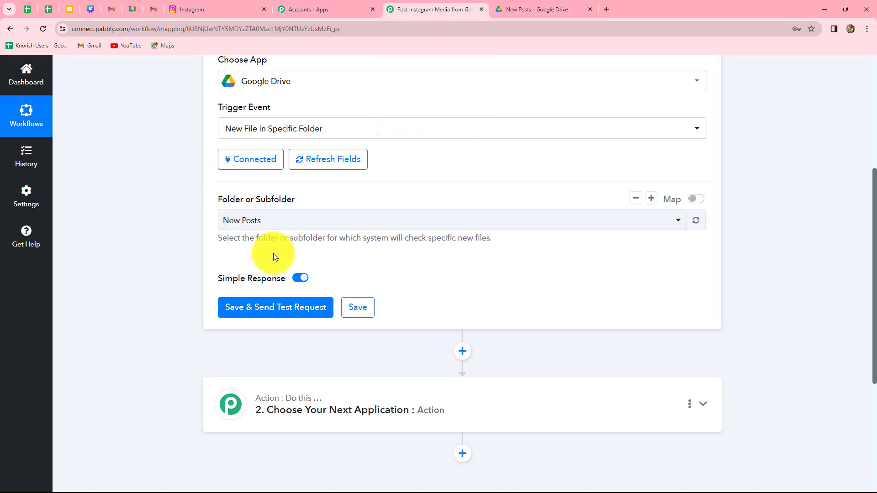
click(284, 223)
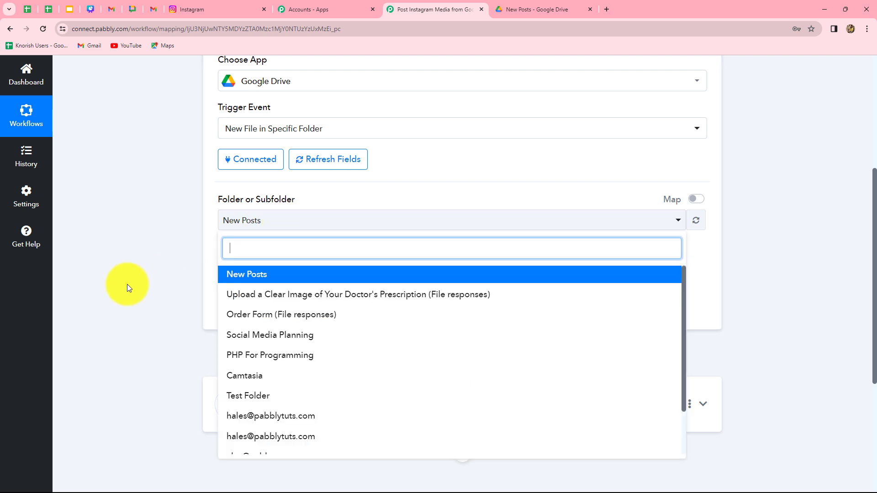
click(127, 284)
scroll(274, 283, down, 1)
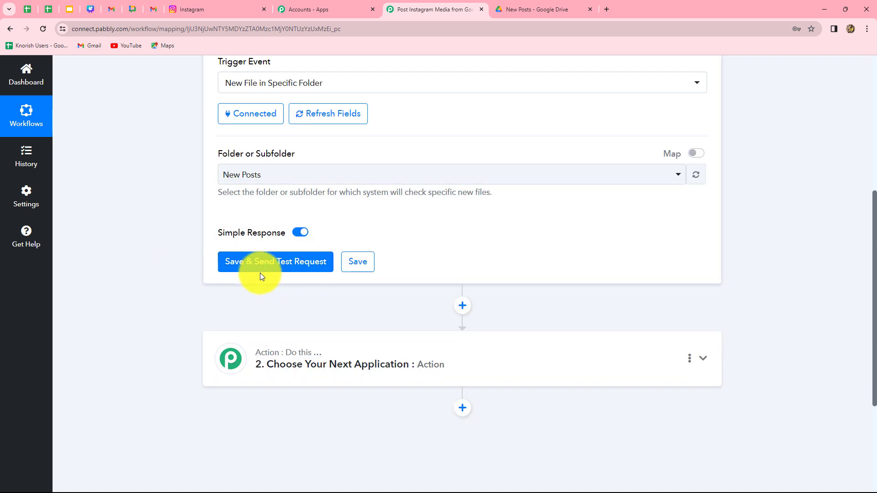
scroll(440, 339, up, 3)
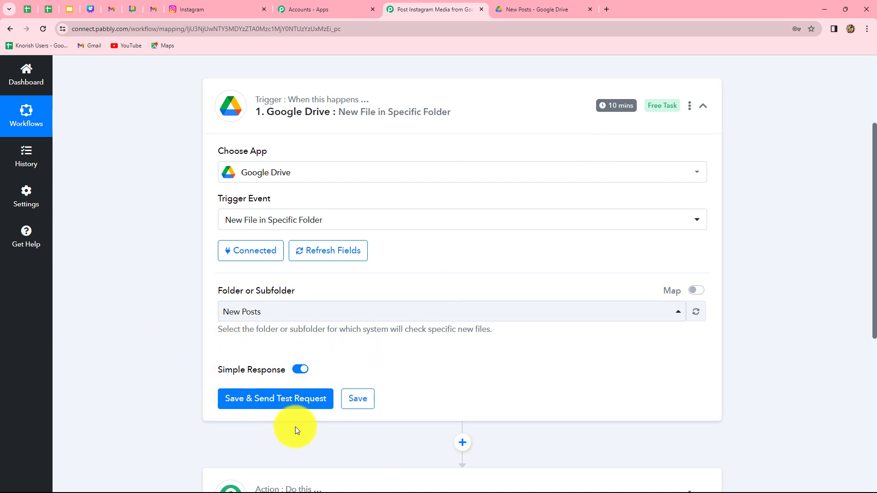
scroll(295, 427, down, 5)
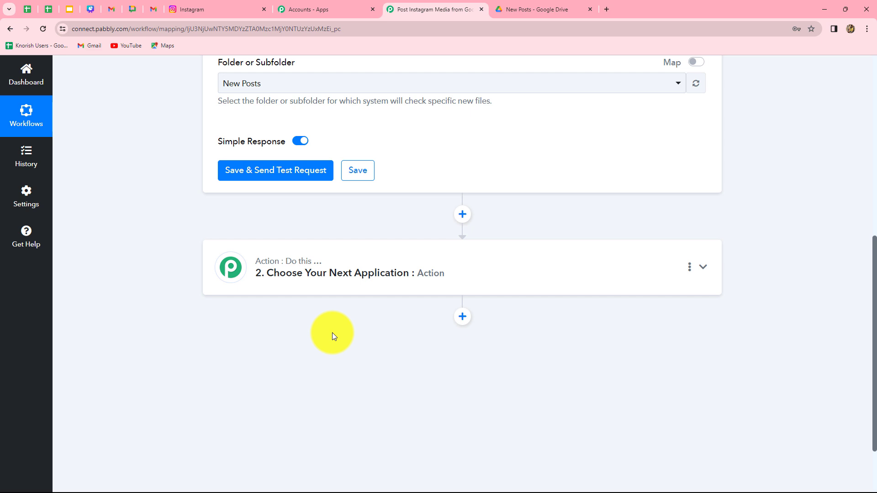
click(511, 12)
Share the New Posts folder so anyone with the link can access it.
key(alt+Left)
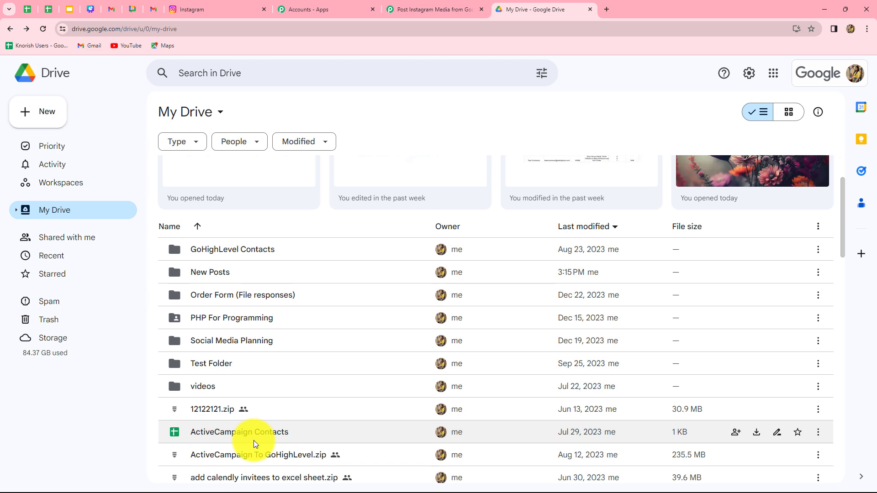
click(818, 273)
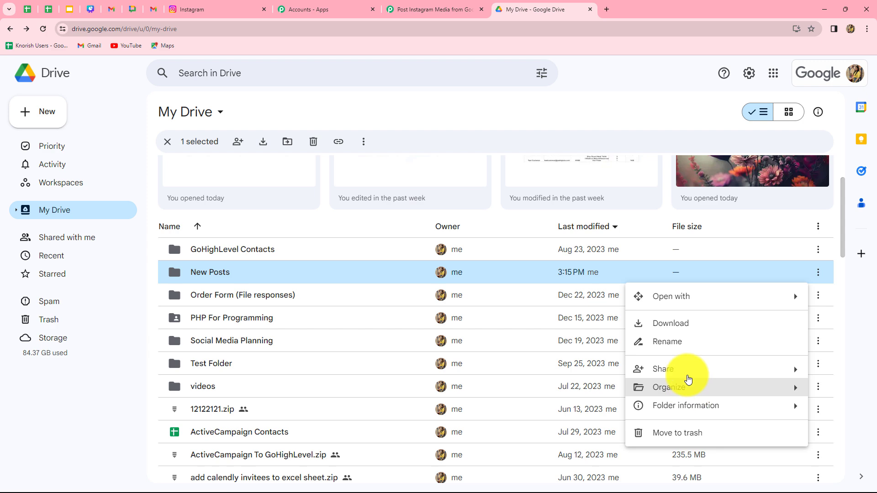
mouse_move(687, 368)
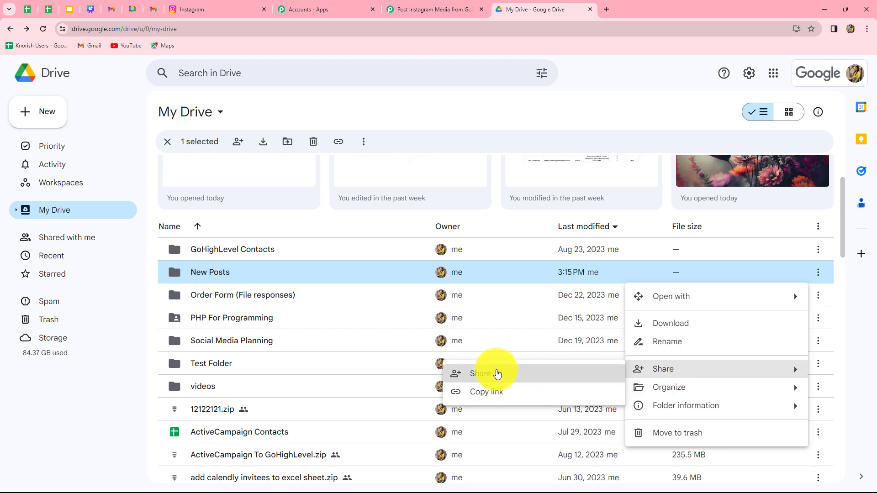
click(495, 373)
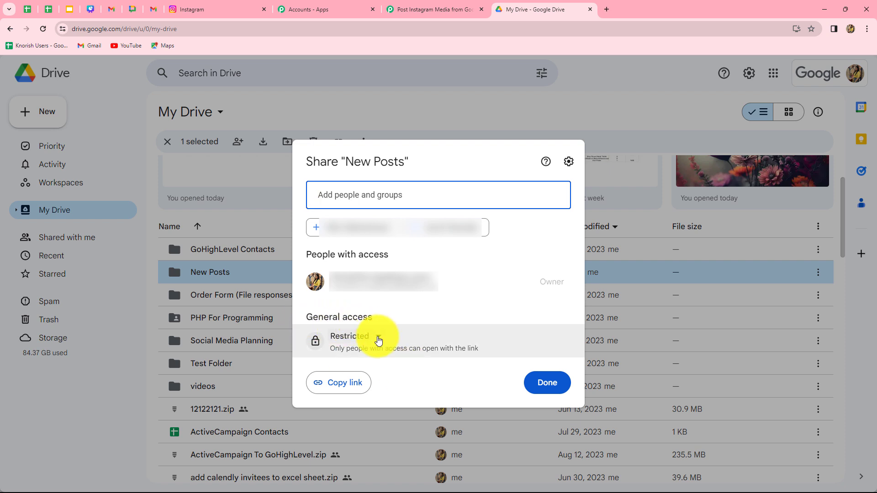
click(378, 341)
click(402, 436)
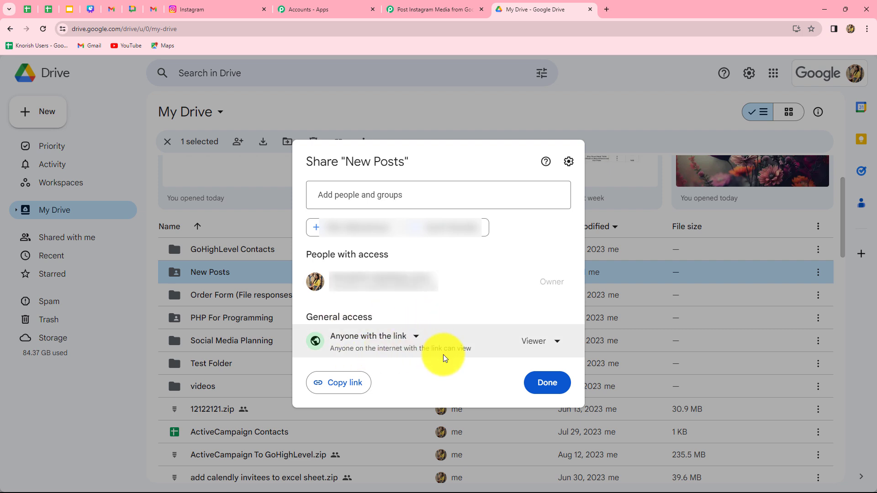
click(408, 338)
click(432, 305)
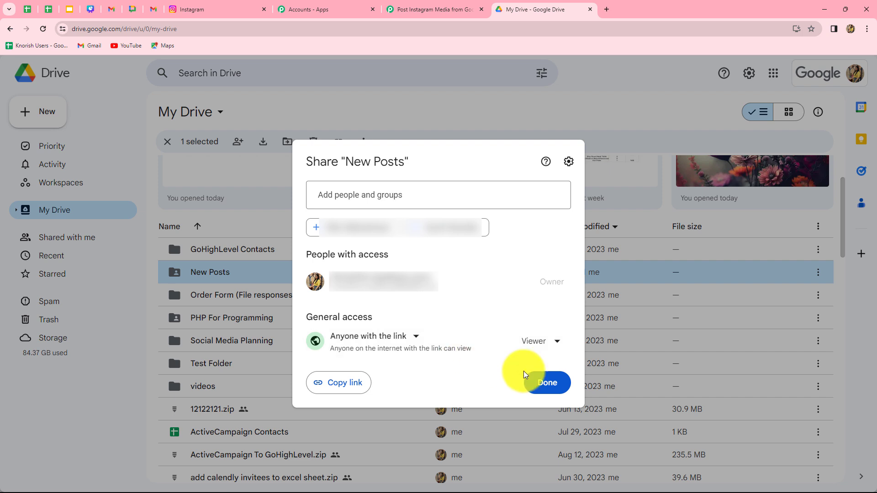
click(548, 383)
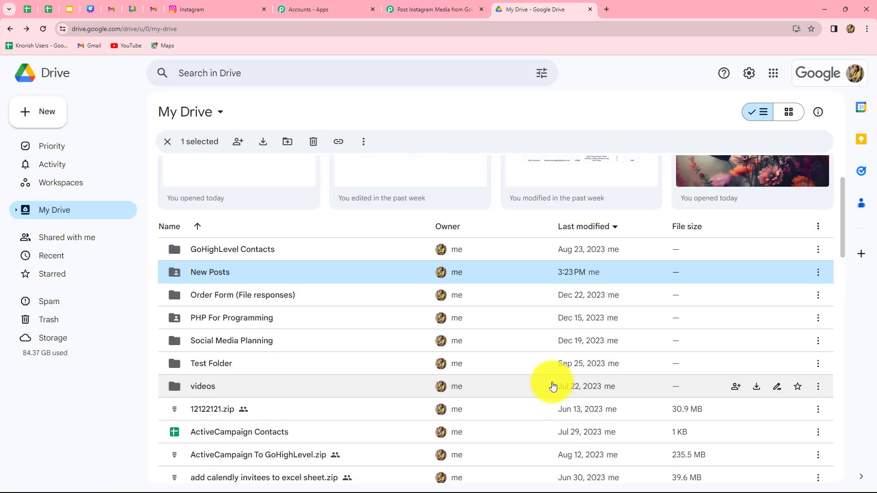
Preview the flower image inside the New Posts folder, then return to Pabbly.
double_click(377, 272)
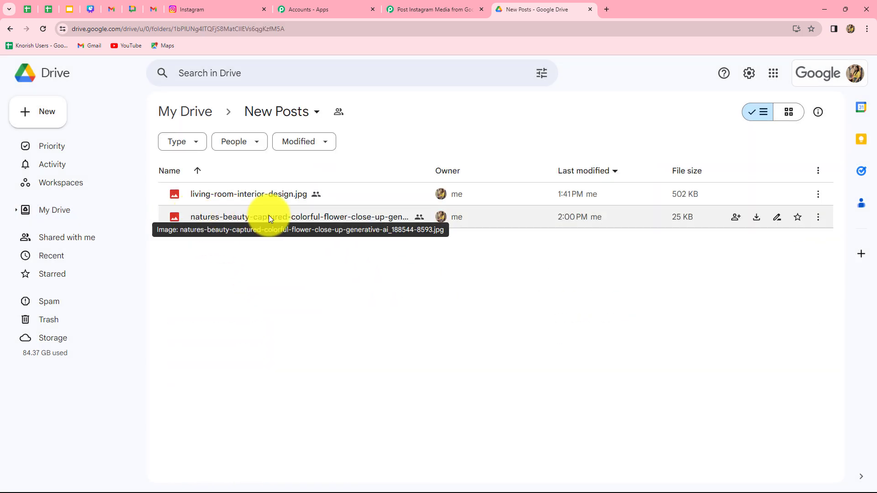
double_click(380, 216)
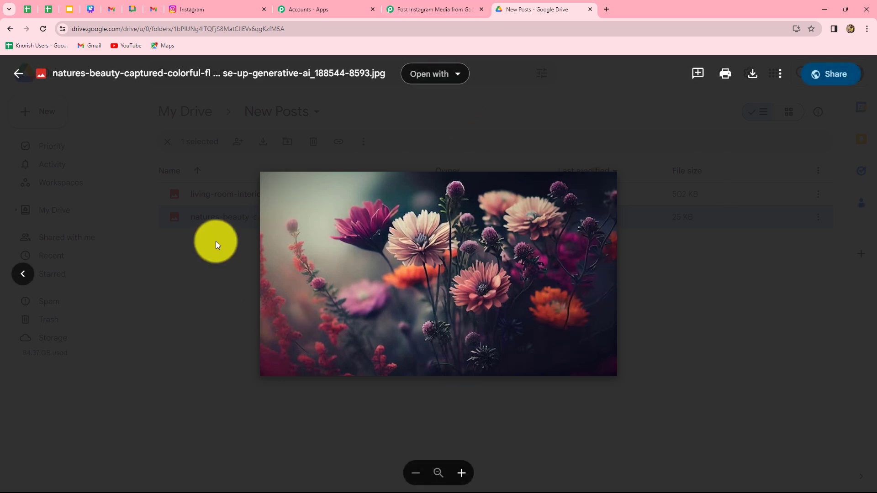
click(398, 6)
Send a test request and inspect the WebContentLink download URL in the trigger response.
scroll(283, 193, down, 10)
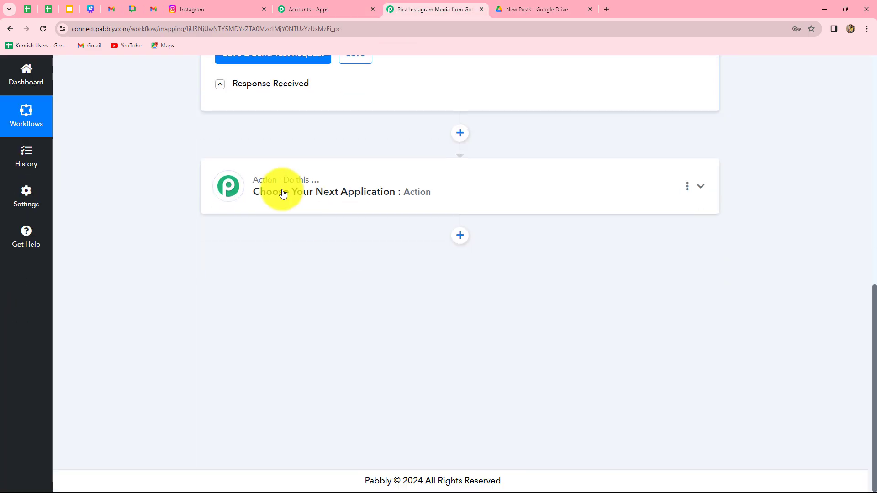
scroll(241, 102, up, 2)
click(254, 144)
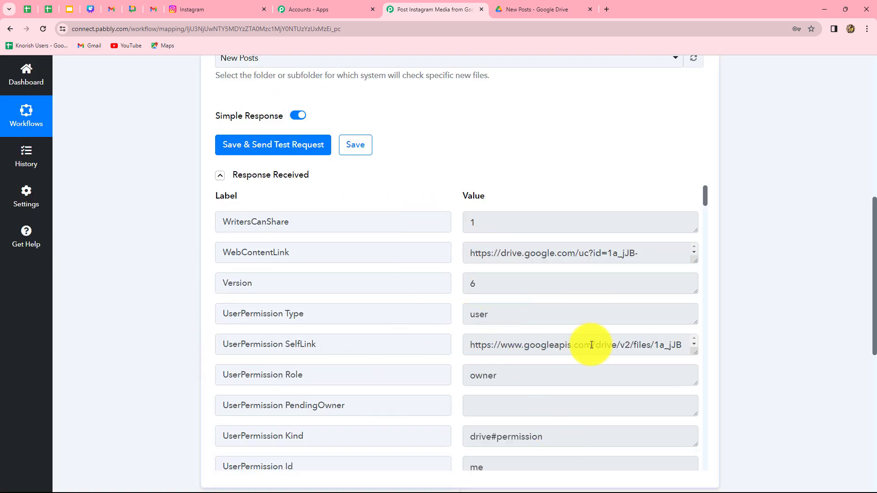
drag(694, 261, 695, 331)
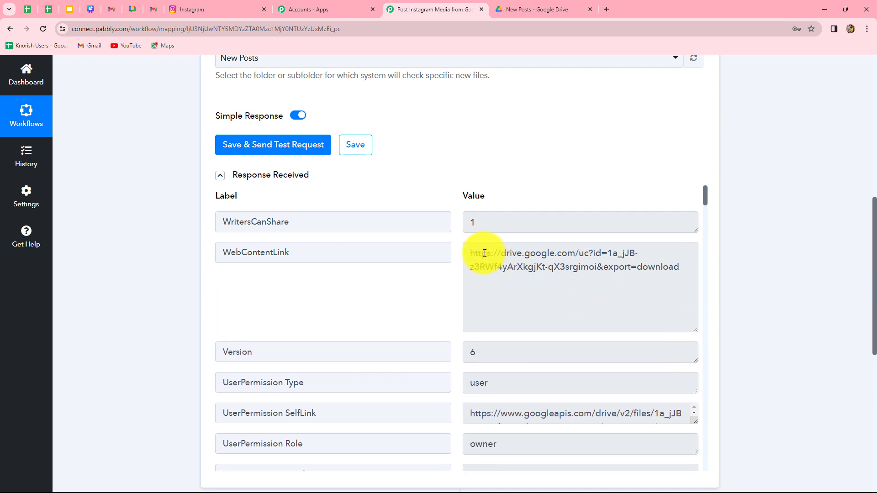
drag(470, 253, 681, 279)
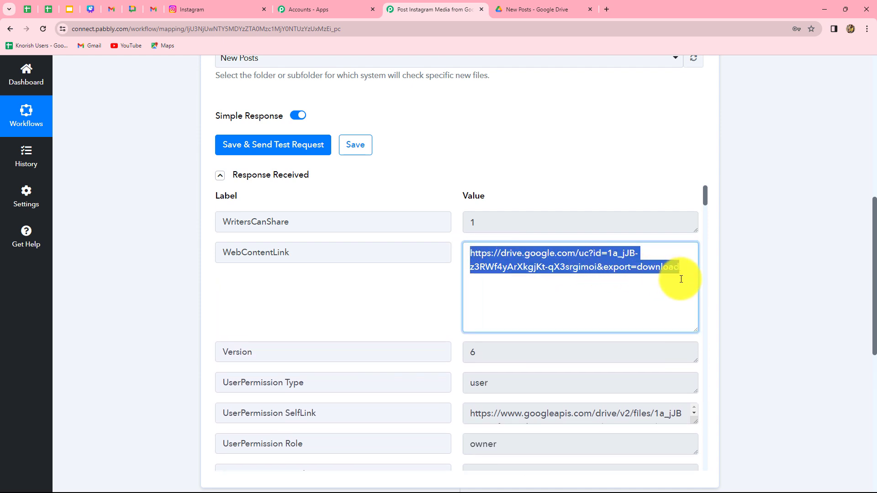
click(583, 316)
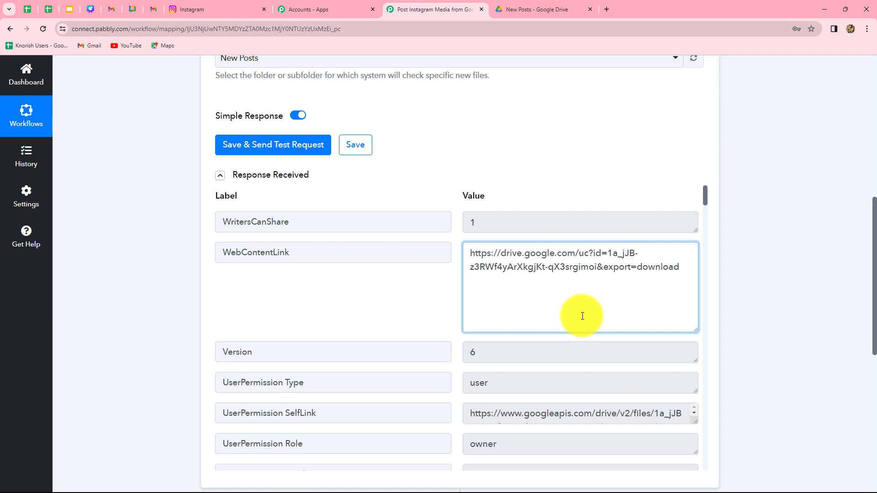
scroll(799, 292, down, 8)
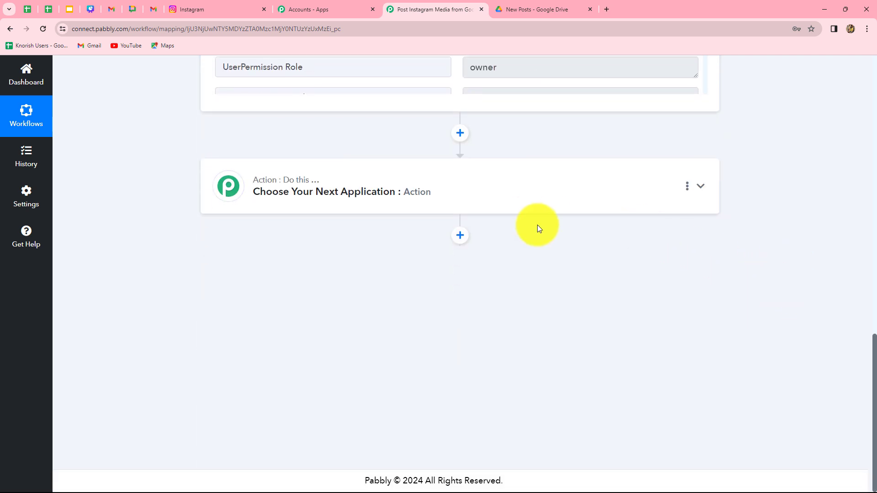
click(466, 196)
Choose Instagram for Business with the Publish Photo event as the action.
scroll(268, 254, up, 3)
click(255, 252)
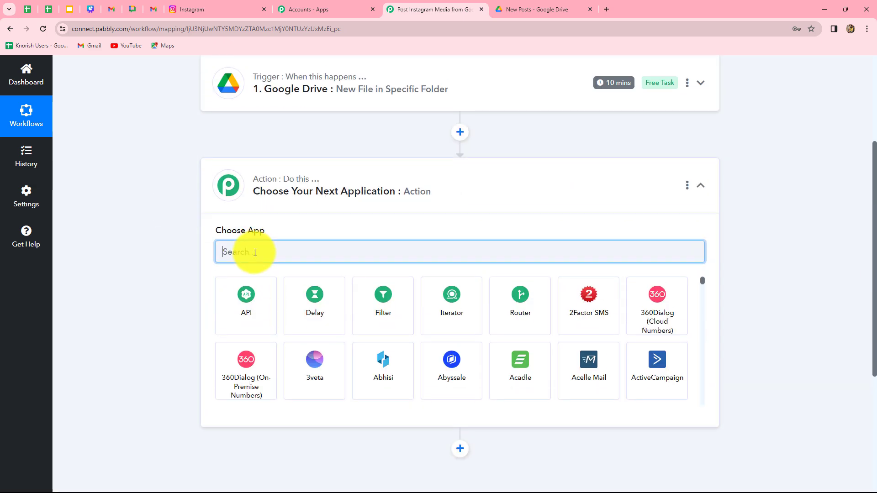
text(Insta)
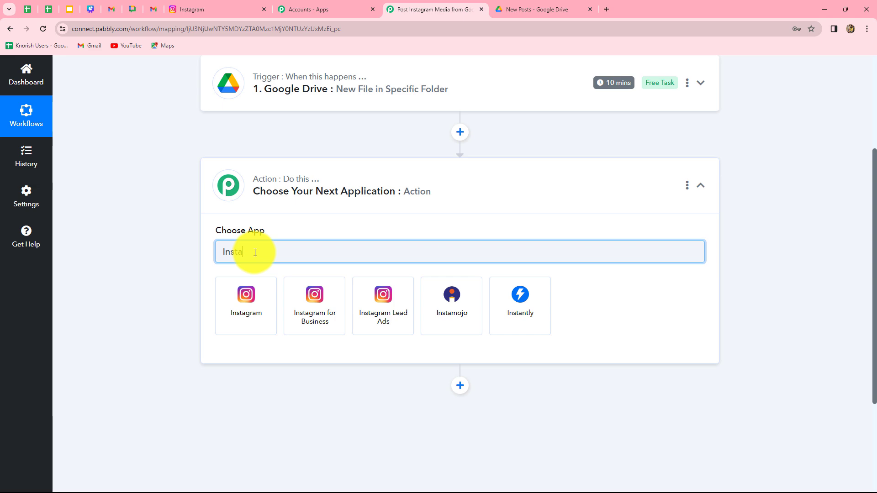
click(302, 306)
click(229, 300)
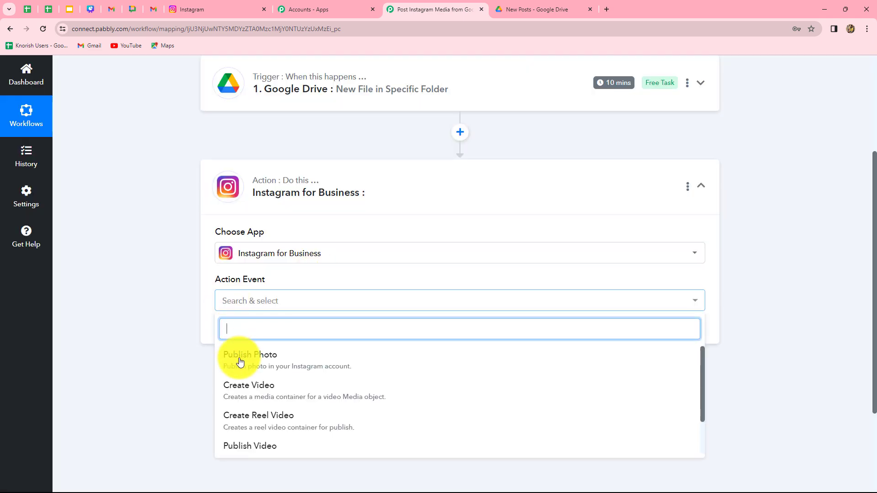
click(242, 370)
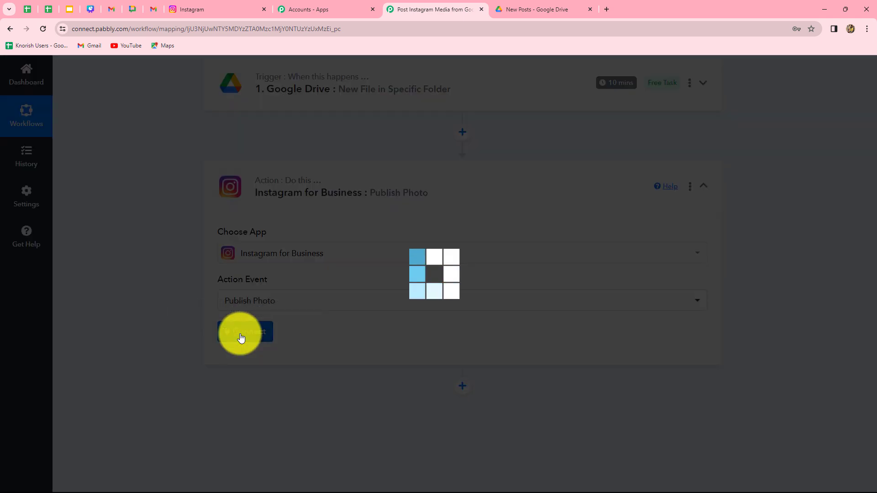
Add and authorize a new Instagram for Business connection via Facebook.
click(241, 336)
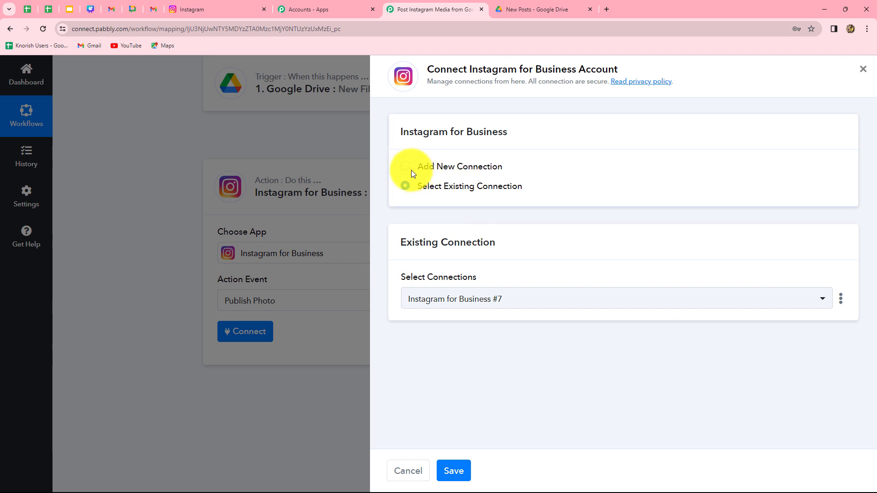
click(405, 168)
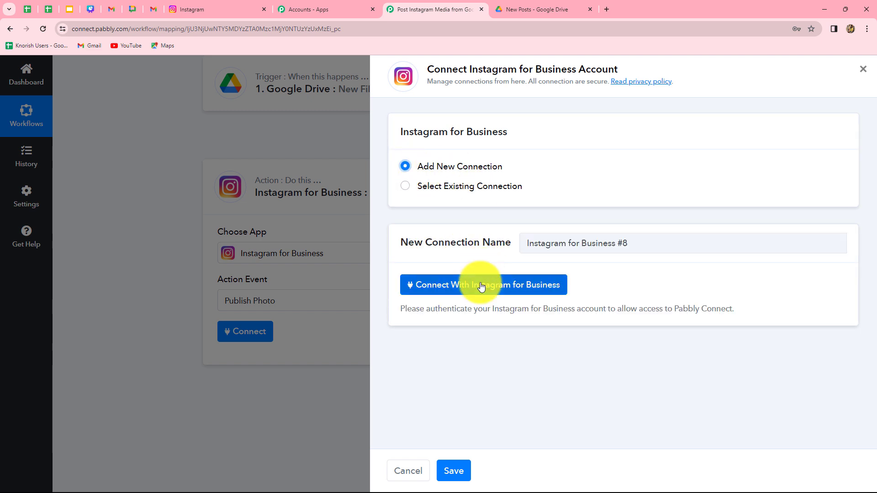
click(481, 286)
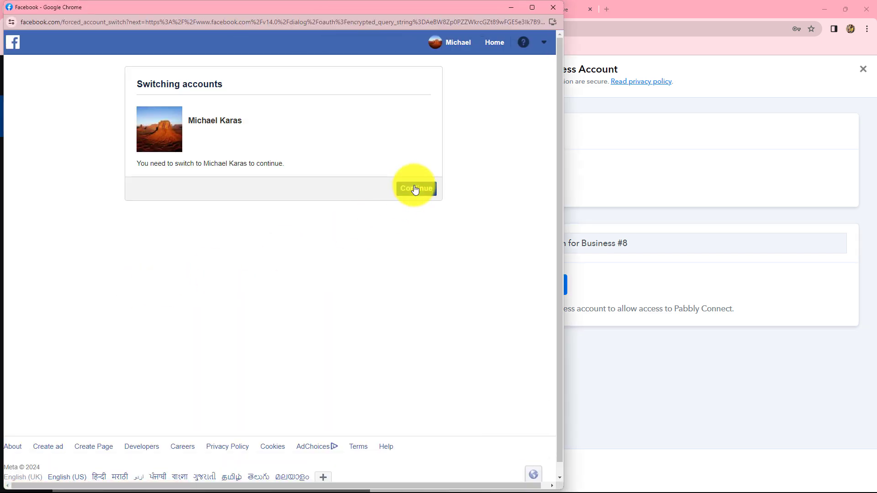
click(415, 188)
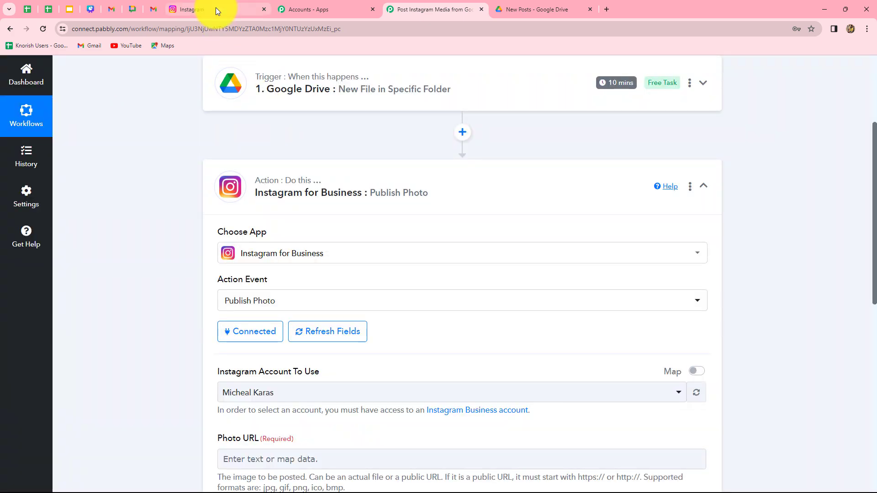
Keep the same Instagram business account selected in the Publish Photo step.
click(216, 7)
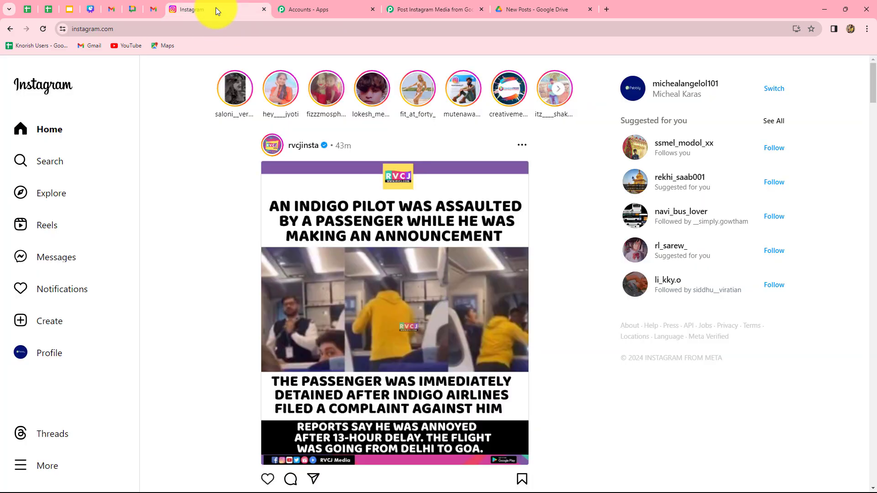
click(400, 10)
scroll(166, 339, down, 3)
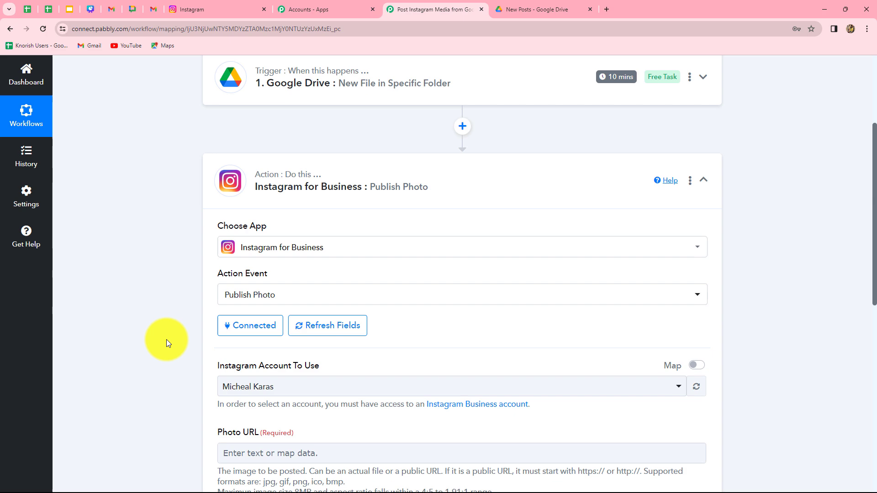
scroll(166, 339, down, 3)
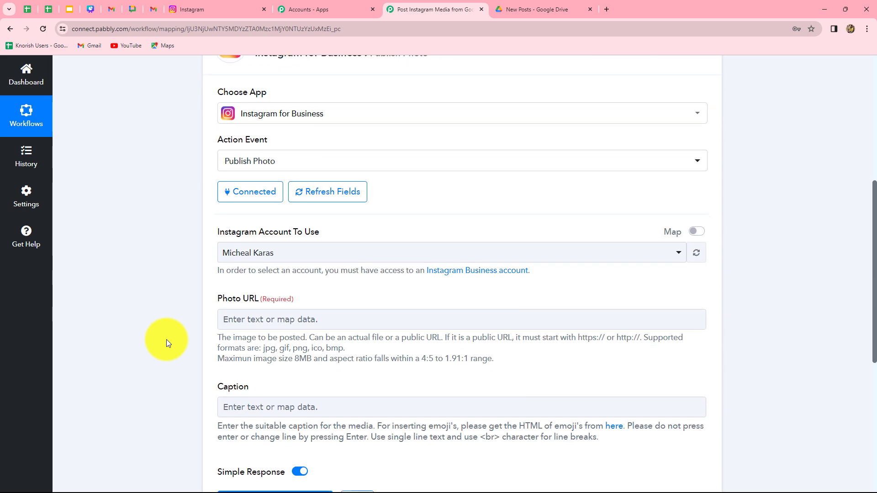
scroll(166, 336, up, 2)
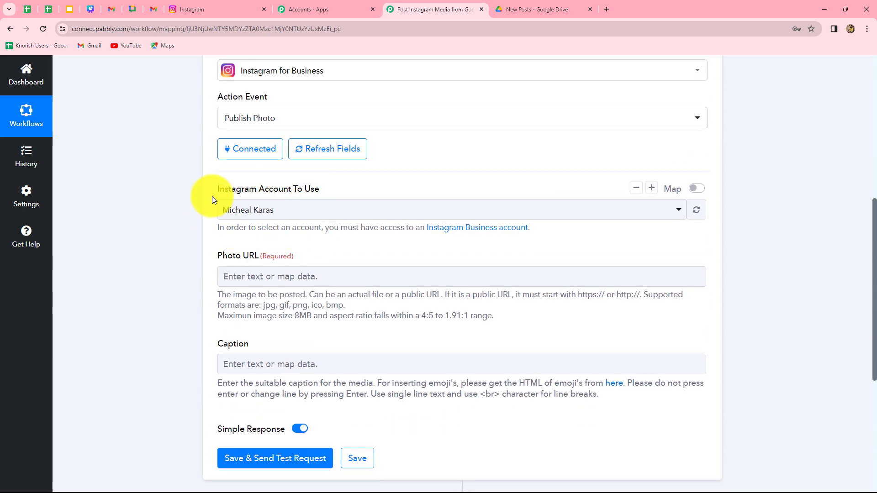
click(309, 215)
click(251, 214)
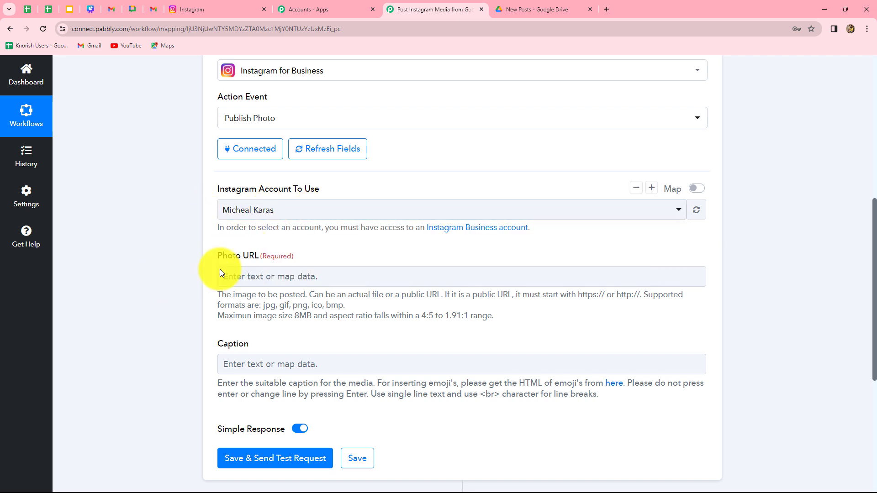
Map the Google Drive trigger's WebContentLink into the Photo URL field.
scroll(219, 255, down, 1)
click(301, 325)
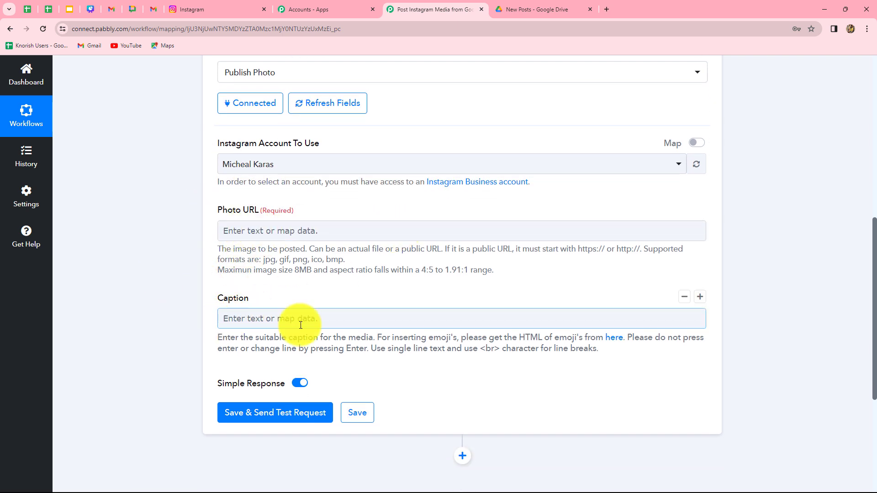
click(291, 237)
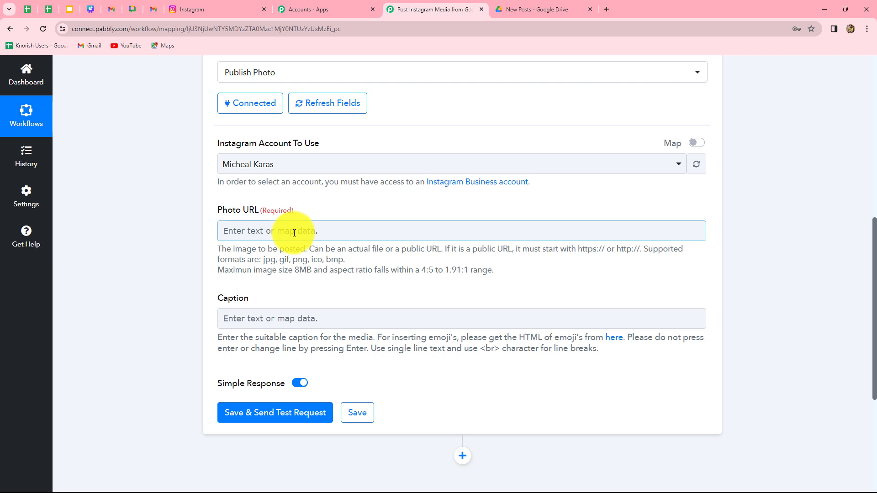
click(323, 233)
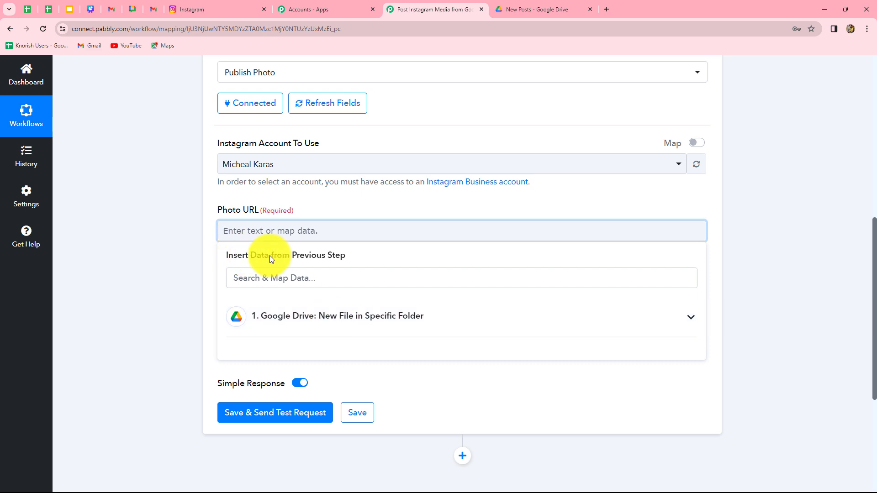
click(336, 315)
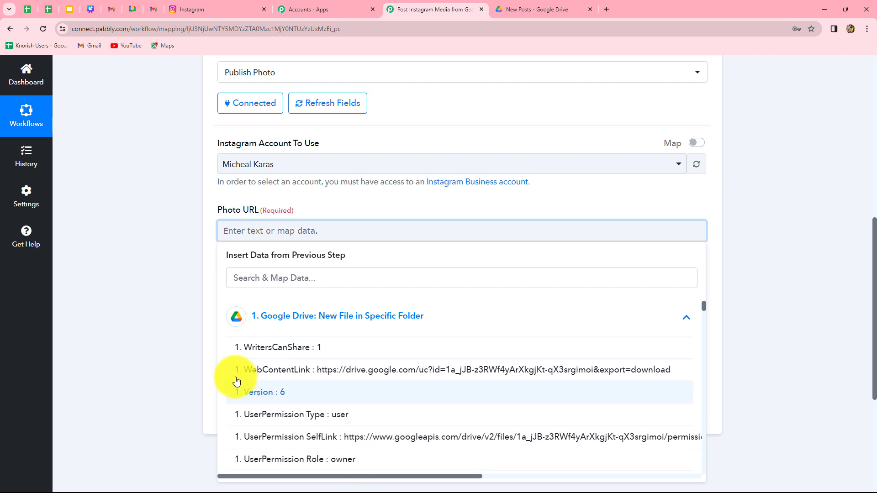
click(383, 373)
click(762, 352)
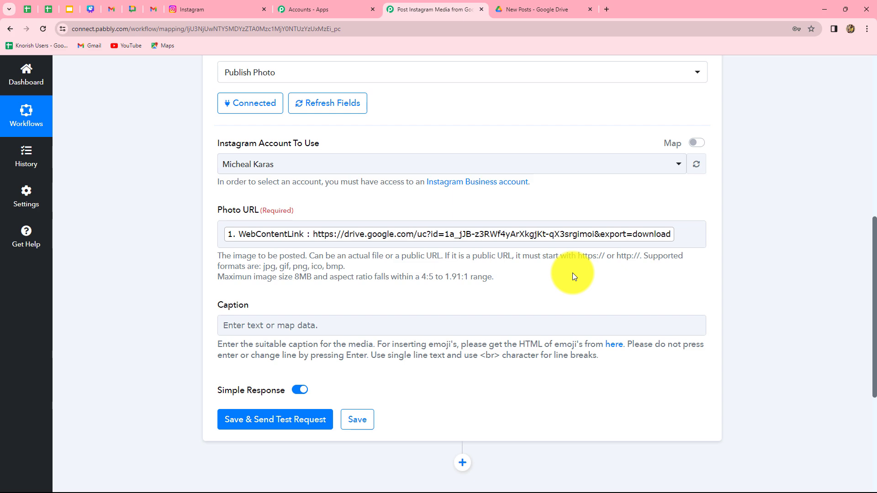
scroll(572, 272, down, 3)
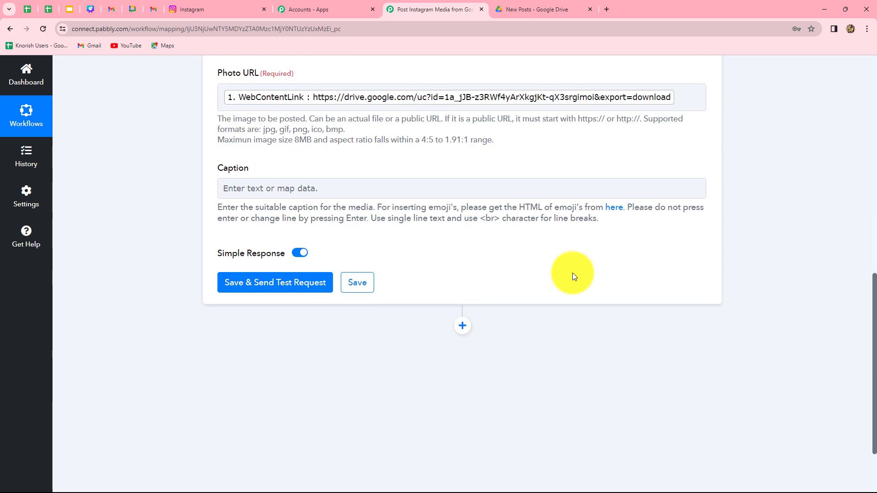
click(256, 189)
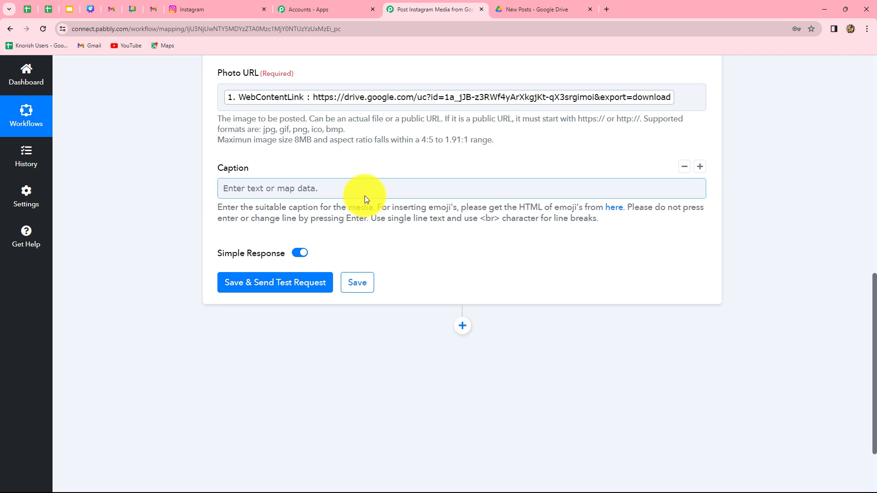
click(364, 195)
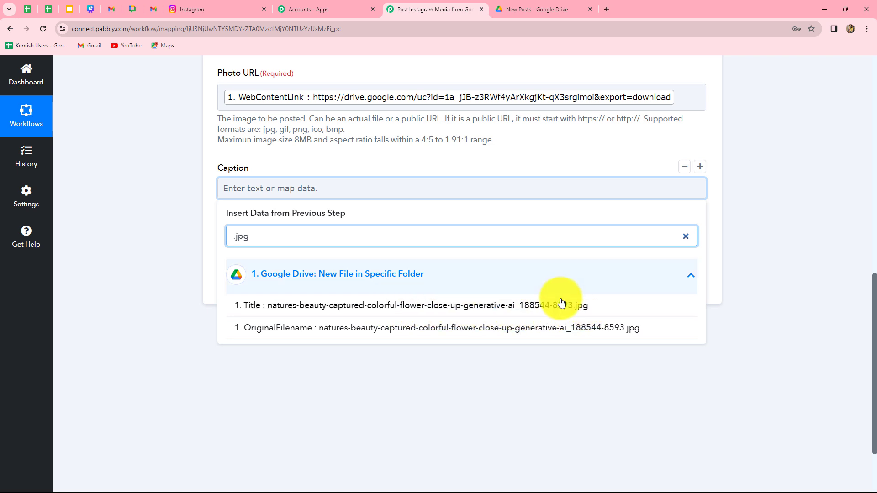
click(827, 299)
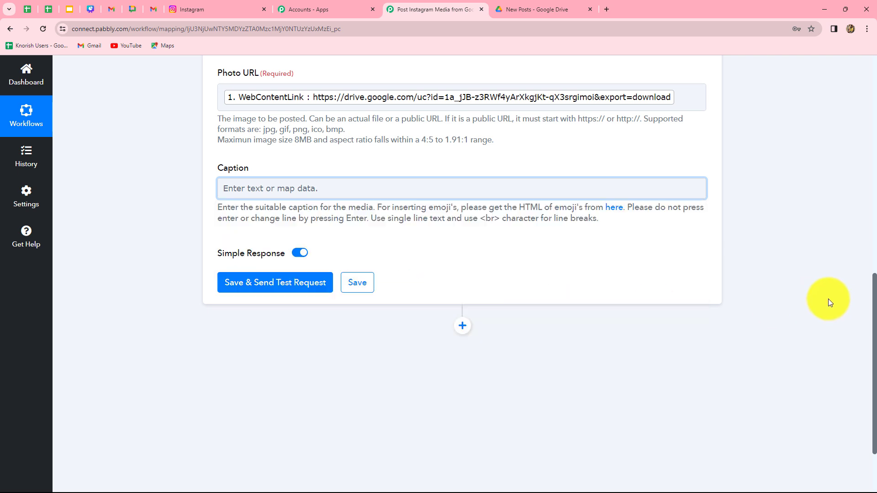
scroll(824, 299, up, 8)
scroll(824, 299, up, 4)
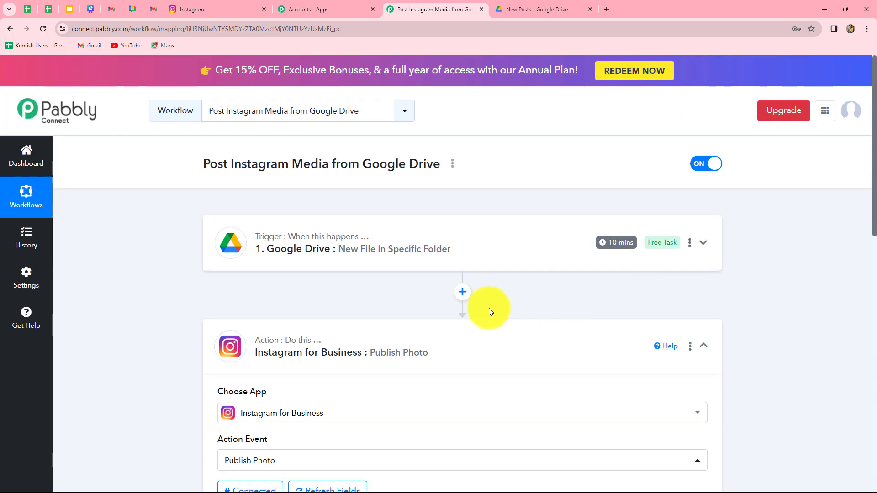
Add a Text Formatter step with the Split Text event below the Google Drive trigger and connect it.
click(462, 293)
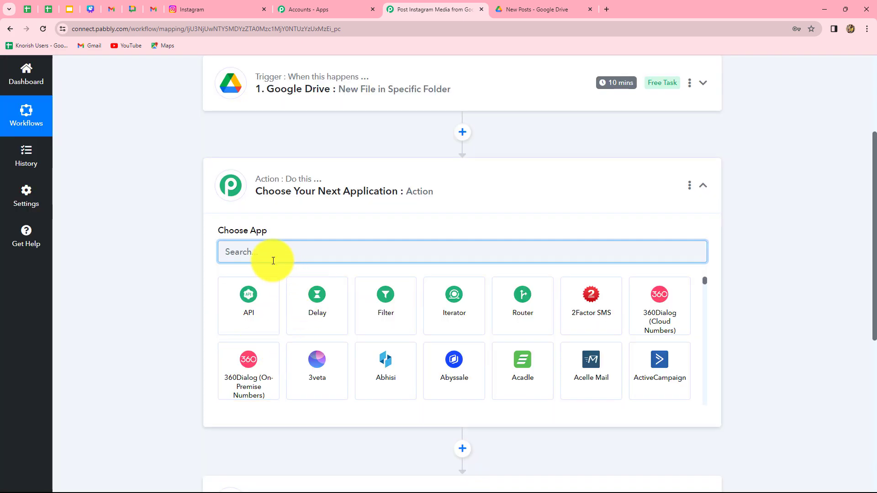
click(268, 257)
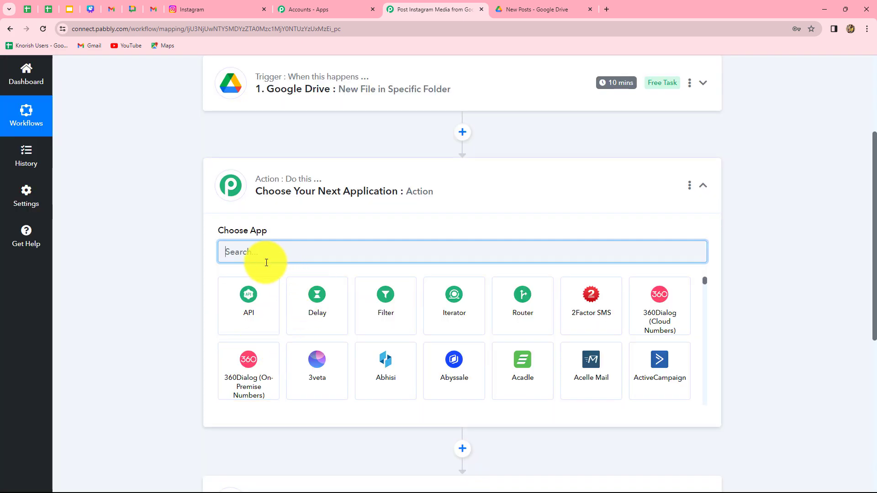
text(tex)
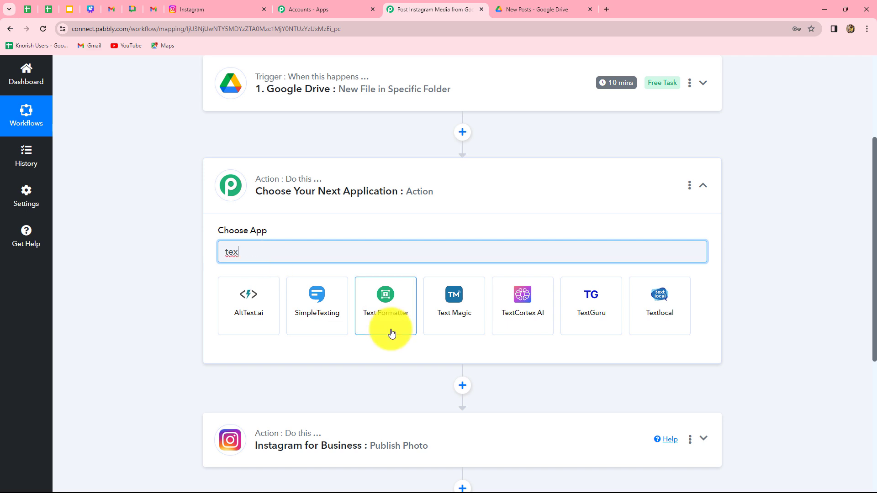
click(391, 332)
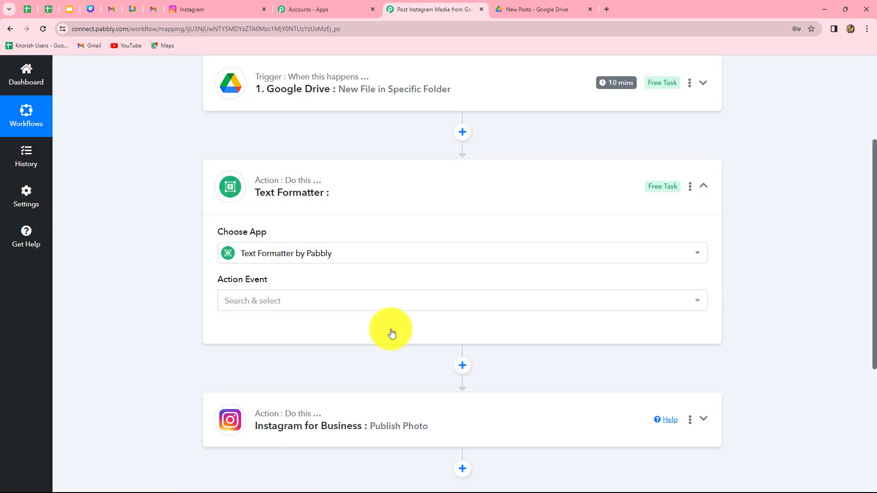
click(373, 303)
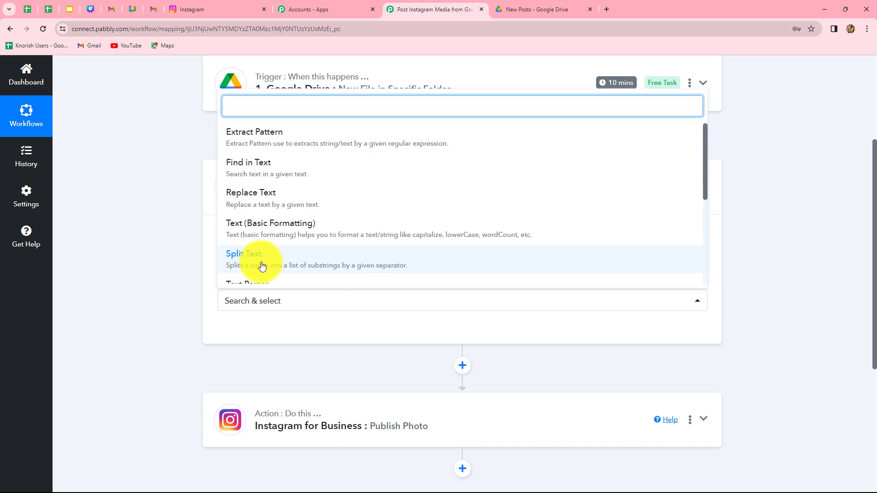
click(262, 265)
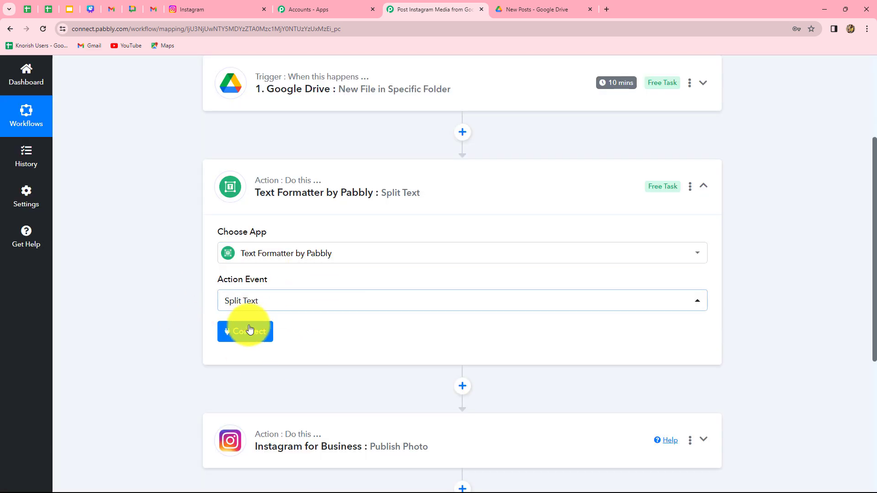
click(249, 331)
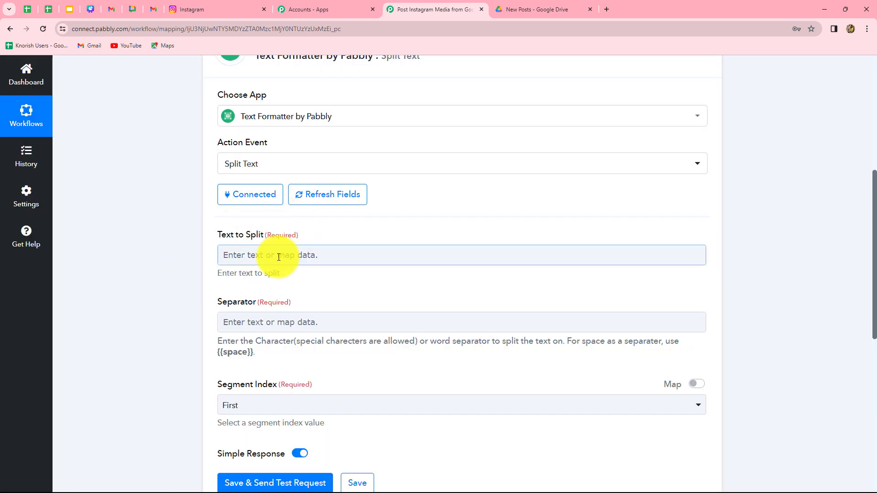
Map the Google Drive file's Title into the Text to Split field.
click(323, 256)
click(327, 342)
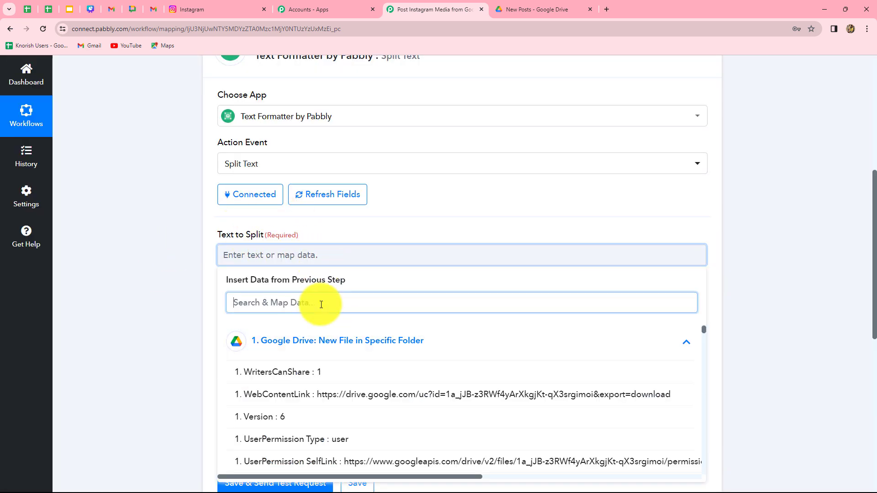
text(.jpg)
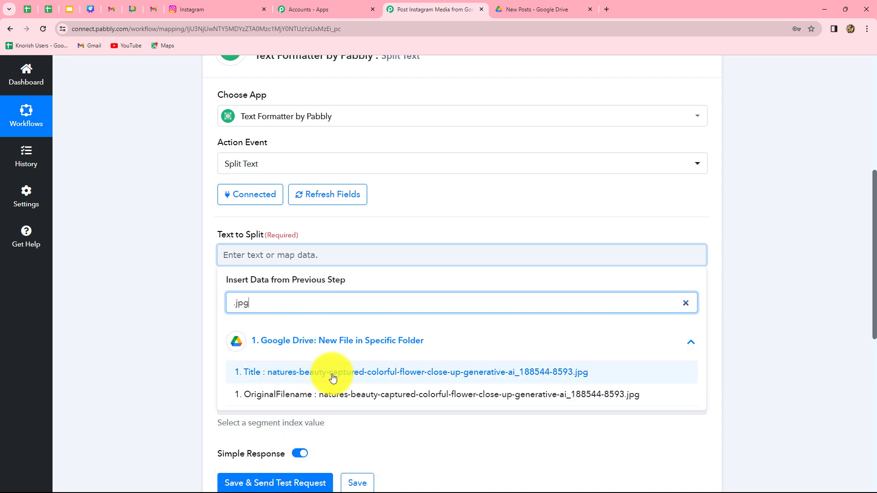
click(425, 383)
click(794, 347)
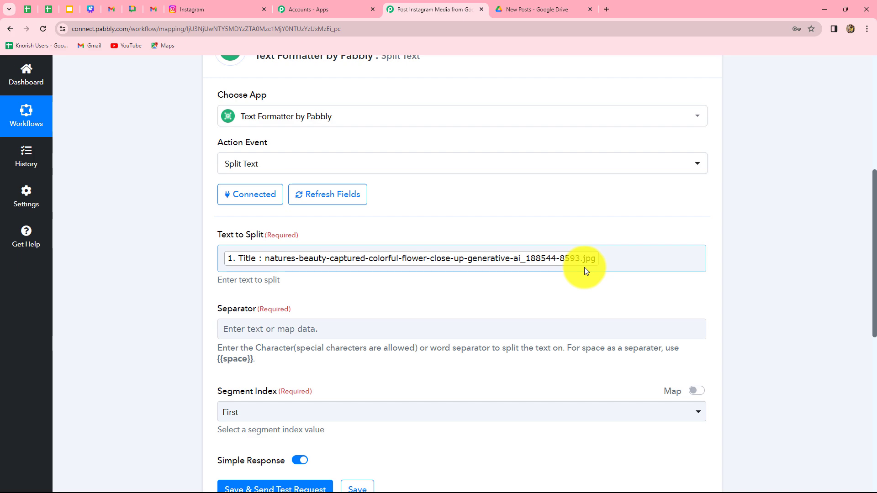
Set the separator to "." and Segment Index to All, then save and send a test request.
scroll(585, 291, down, 3)
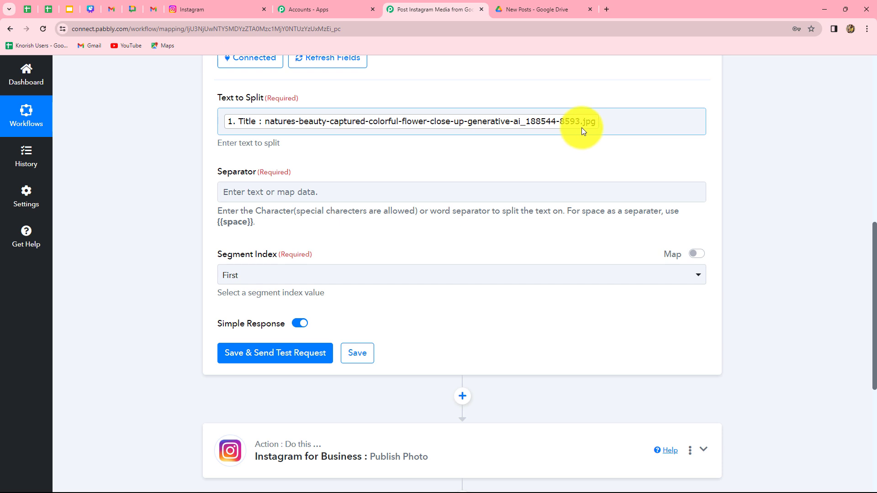
click(315, 196)
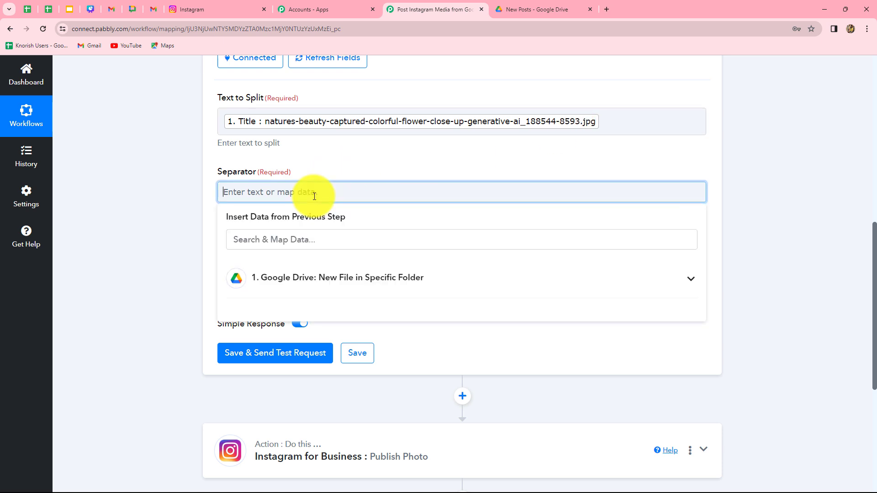
text(.)
click(145, 246)
scroll(218, 247, down, 2)
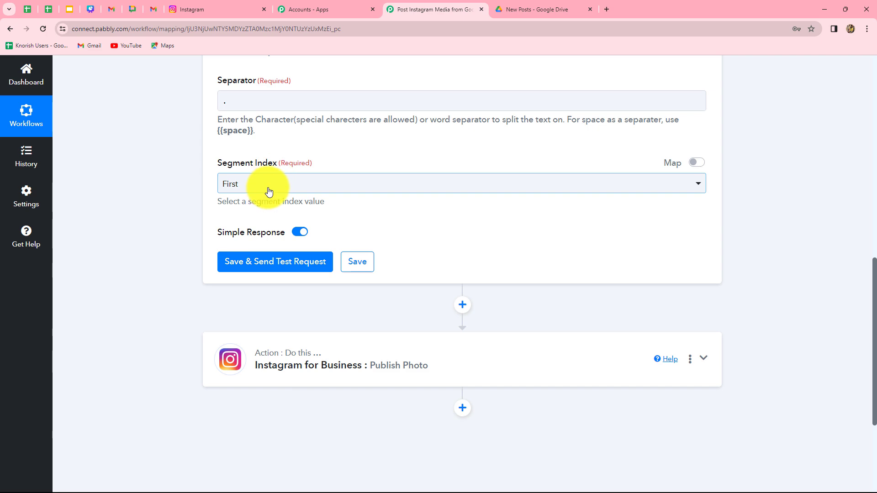
click(271, 183)
click(270, 322)
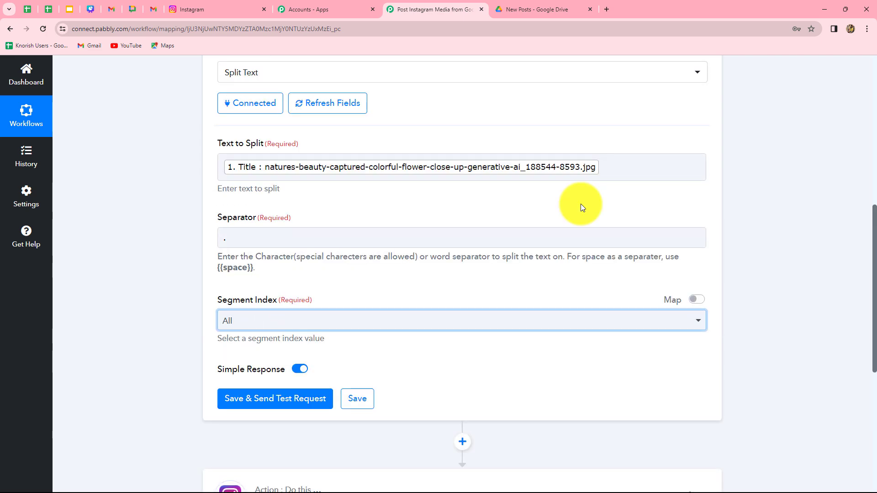
scroll(631, 234, down, 4)
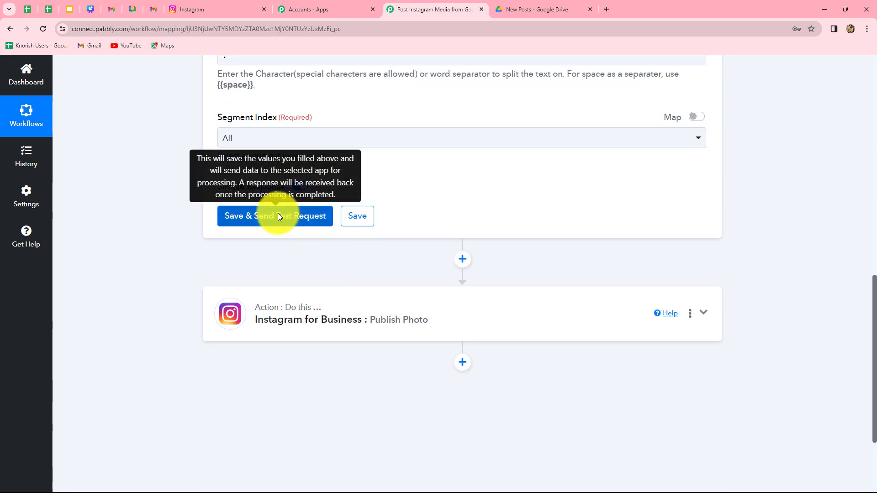
click(277, 214)
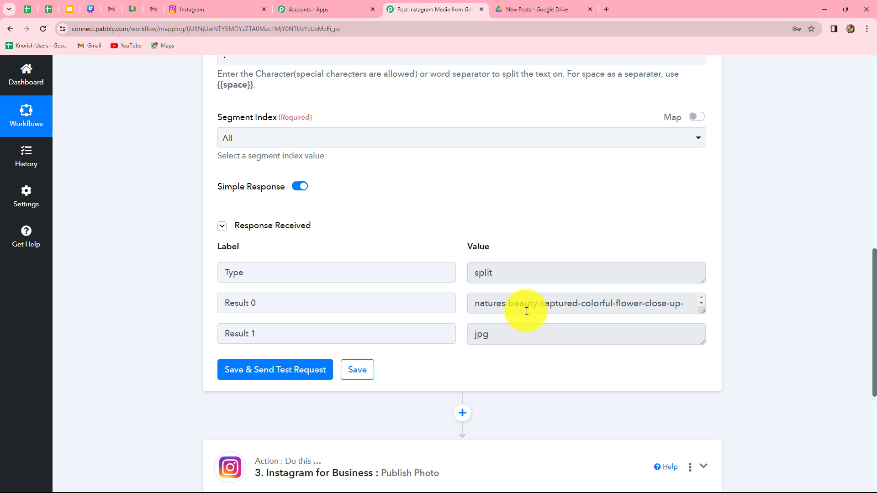
Widen the Result 0 box to read the full filename and check that Result 1 is jpg.
mouse_move(702, 311)
mouse_down()
mouse_move(700, 355)
mouse_move(701, 312)
mouse_up()
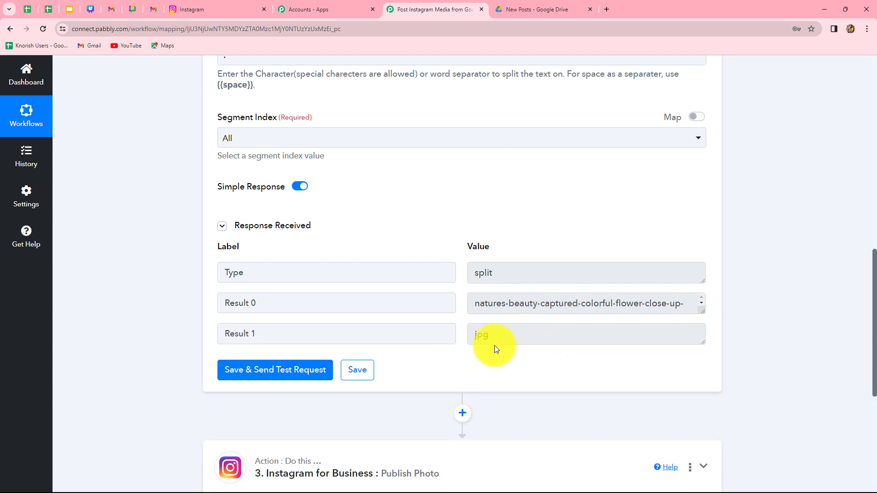
scroll(847, 322, down, 6)
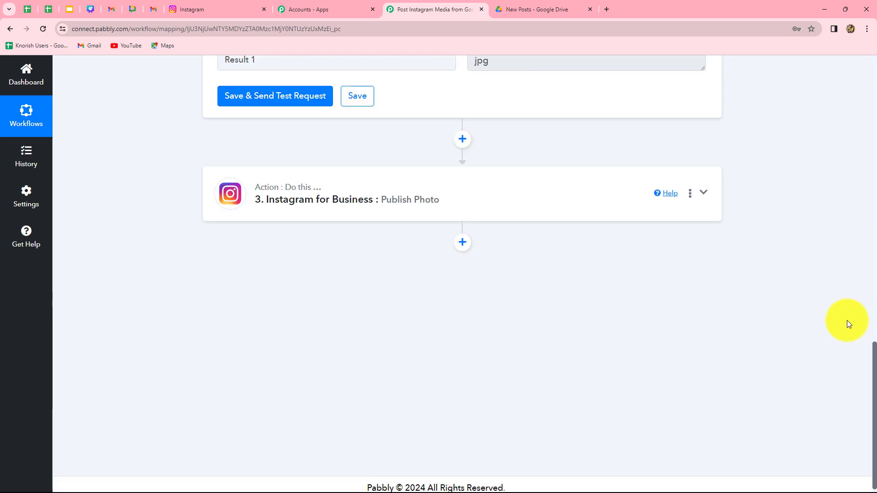
Map Text Formatter Result 0 into the Instagram Publish Photo Caption field.
click(479, 198)
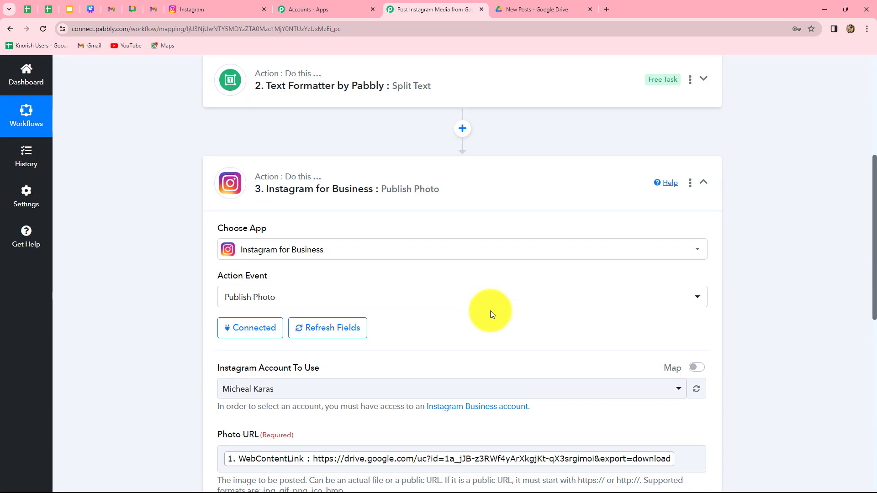
scroll(490, 314, down, 9)
click(321, 101)
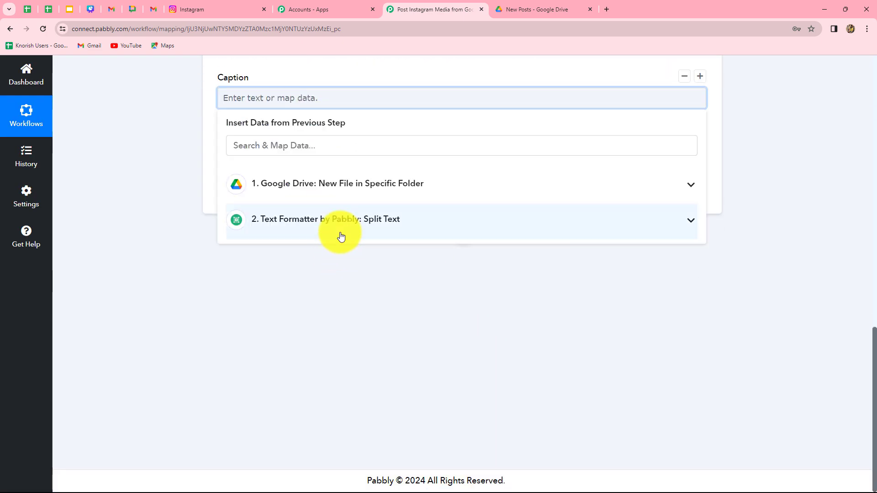
click(340, 235)
click(346, 275)
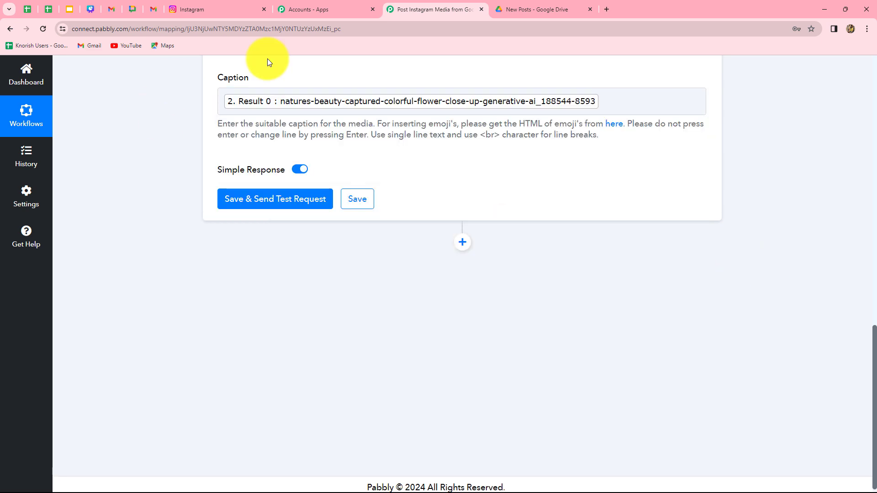
Save the Publish Photo step, send a test post, and check the returned post ID.
click(268, 207)
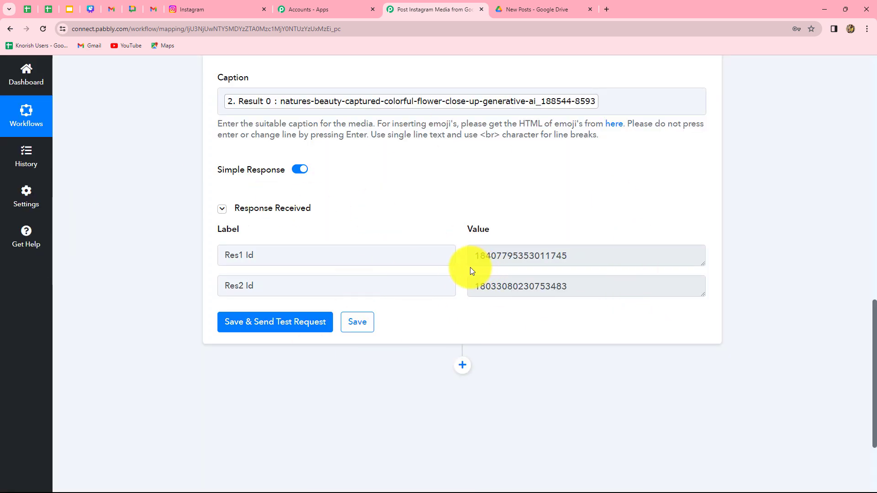
double_click(486, 255)
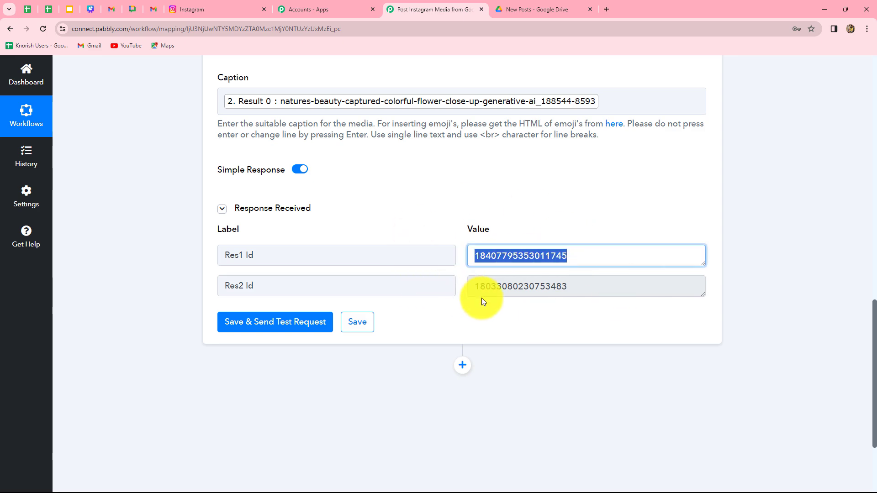
click(220, 12)
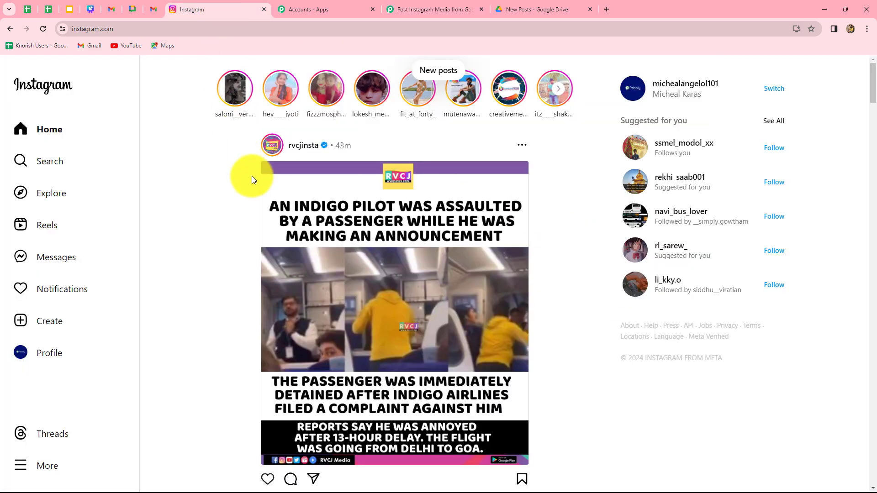
Reload the Instagram feed to find the new flower post, then return to the Drive New Posts folder.
key(F5)
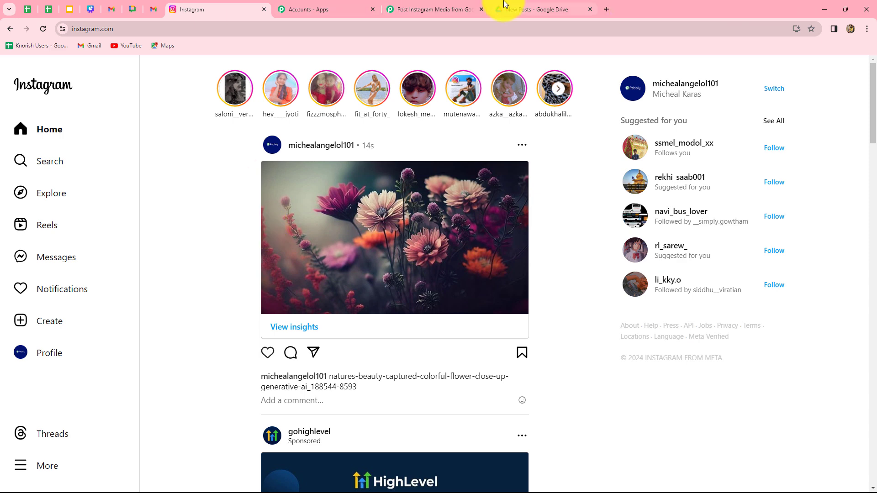
click(520, 8)
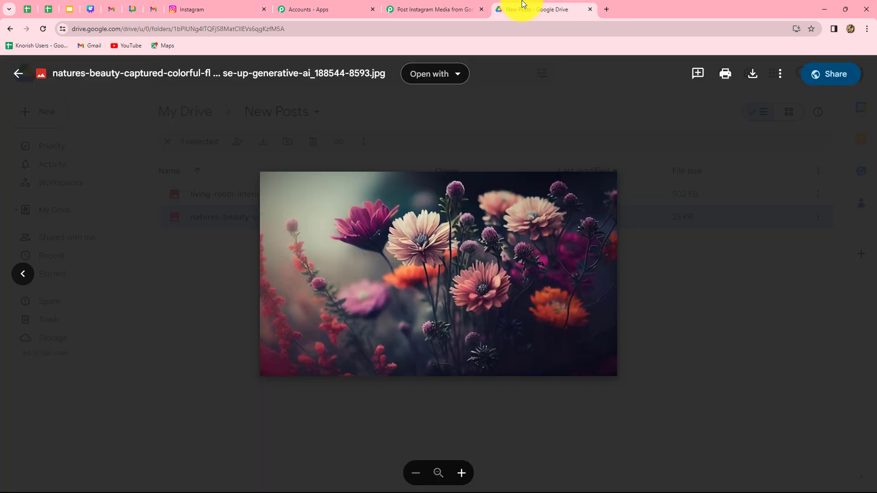
Close the flower preview and compare it with the Instagram post before returning to Drive.
click(18, 73)
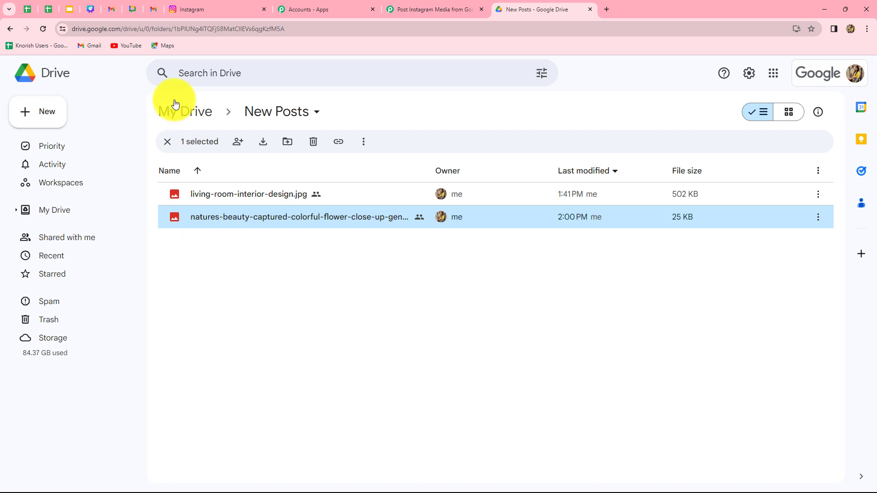
click(181, 10)
click(567, 5)
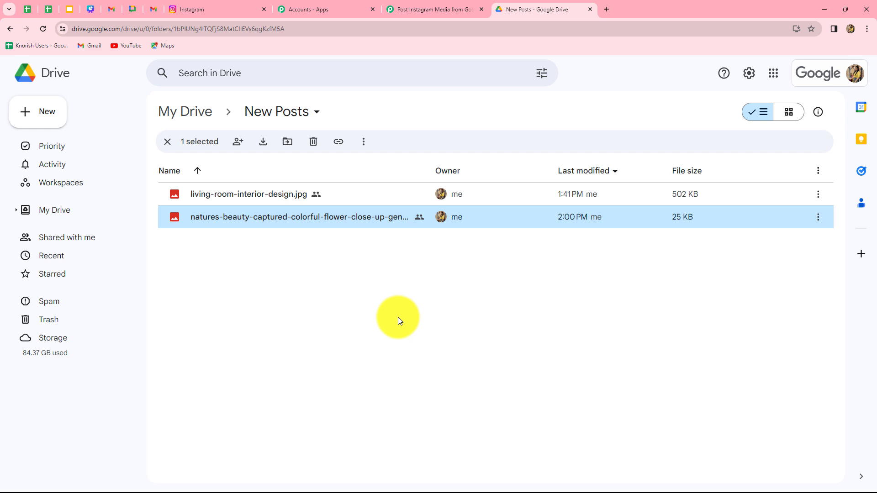
click(397, 316)
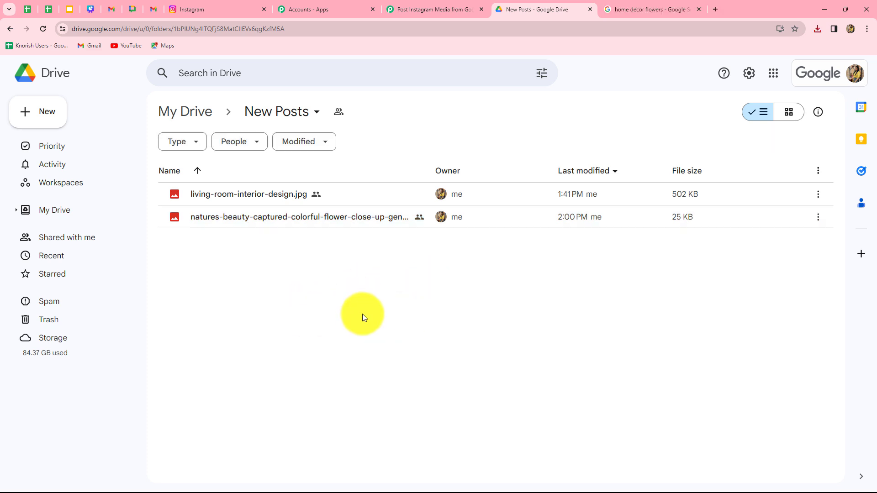
Upload Home-Decor-Idea.jpg into the New Posts folder and preview it.
click(47, 119)
click(51, 137)
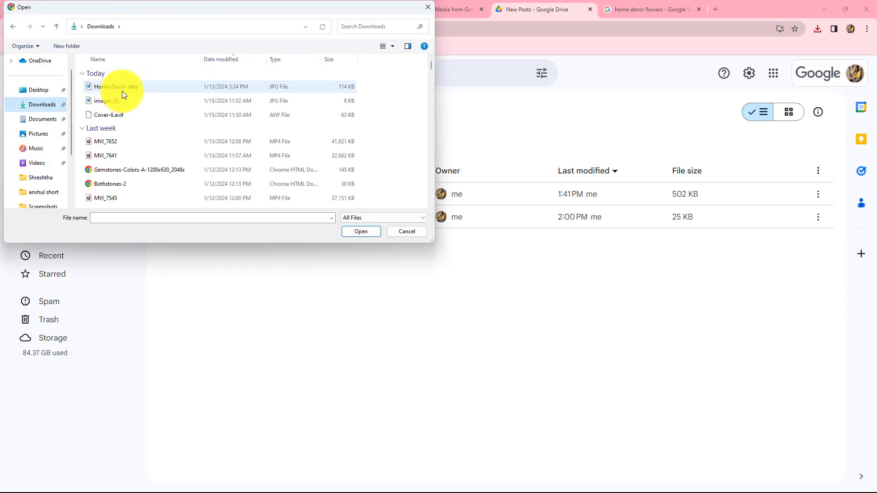
click(161, 90)
click(361, 231)
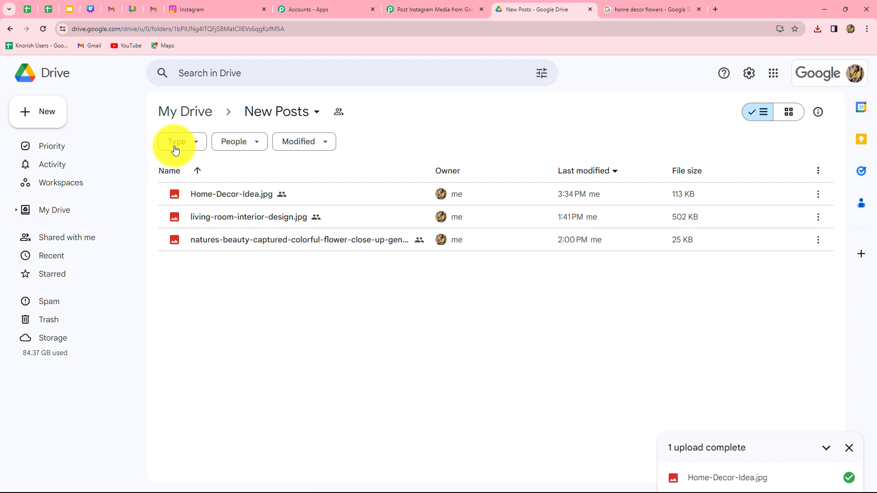
double_click(254, 194)
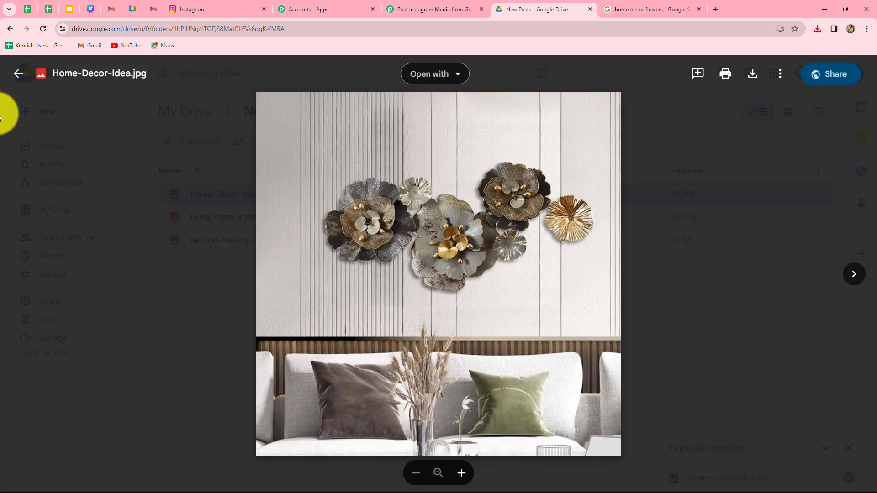
click(19, 73)
click(215, 8)
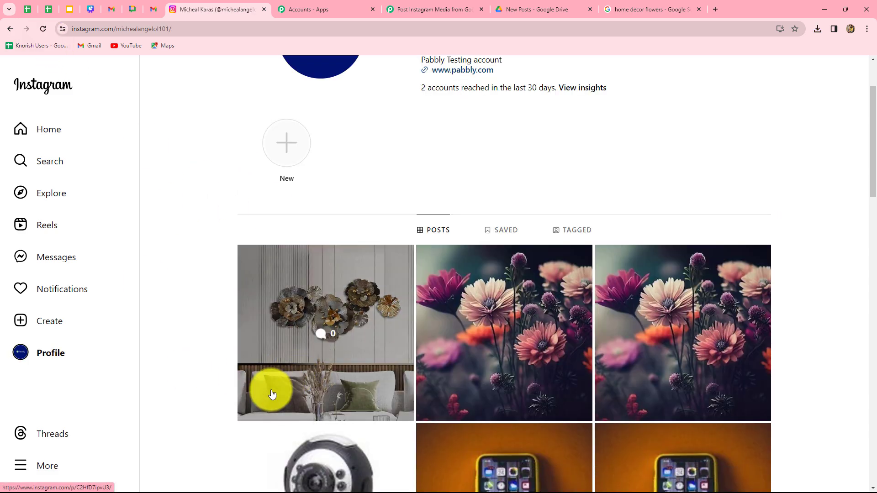
View the new Home-Decor-Idea post, then collapse the Publish Photo step back in Pabbly.
click(271, 386)
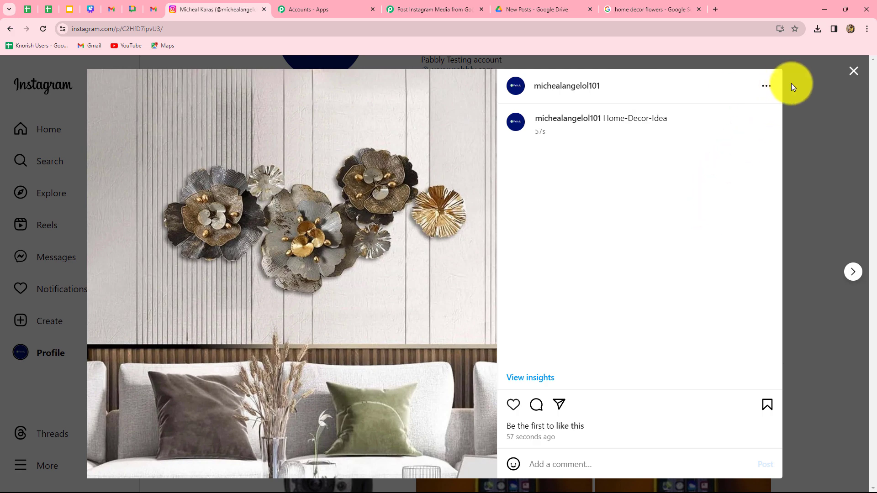
click(844, 73)
click(419, 4)
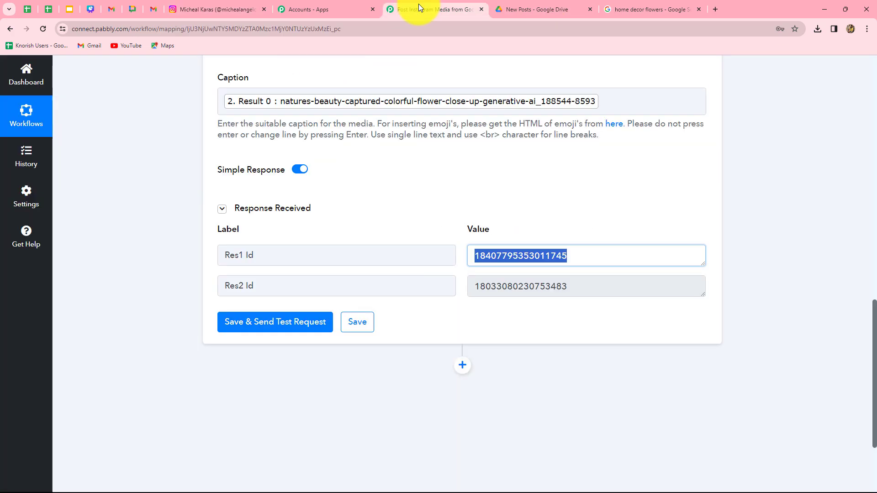
scroll(738, 260, up, 8)
scroll(738, 259, up, 4)
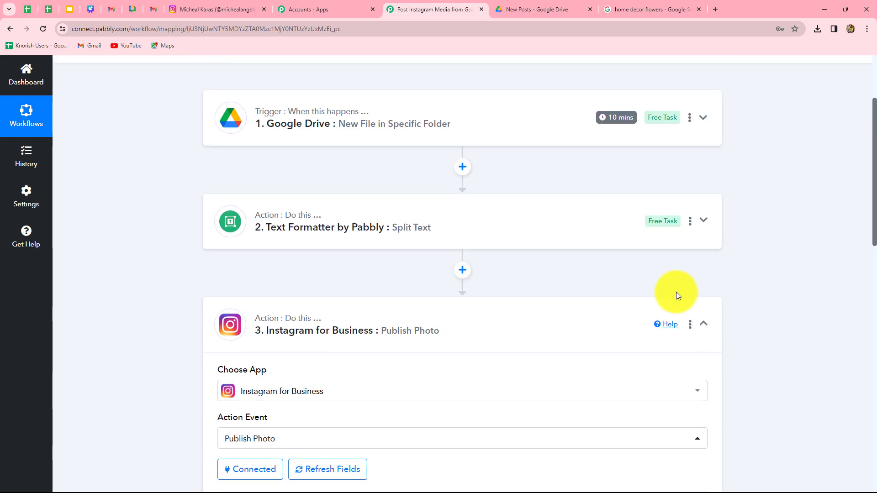
click(703, 324)
scroll(738, 309, up, 3)
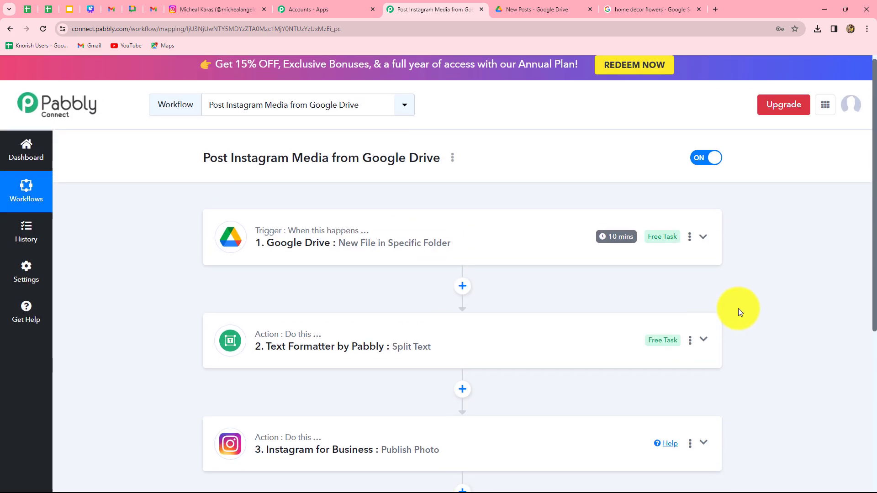